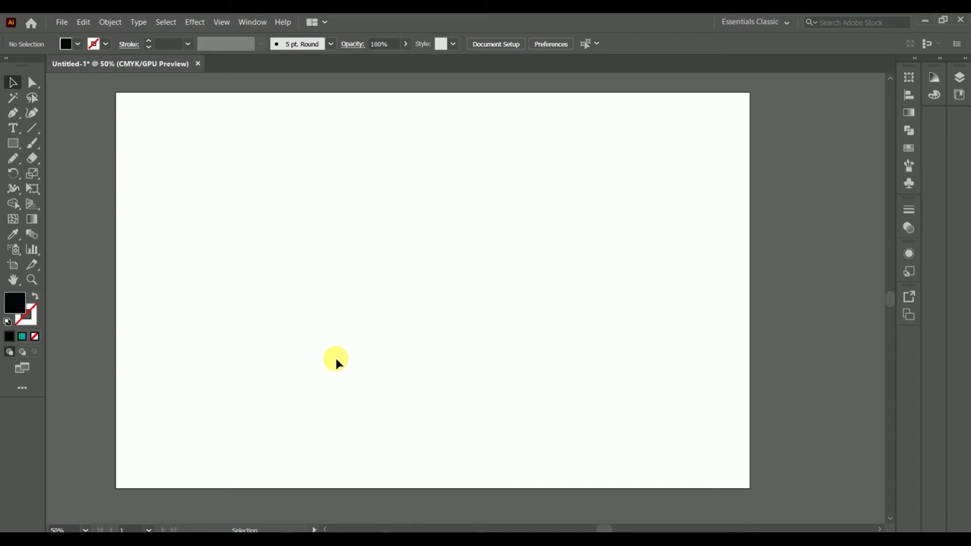
Step: Turn on the grid and zoom the blank artboard in to about 200%
click(221, 22)
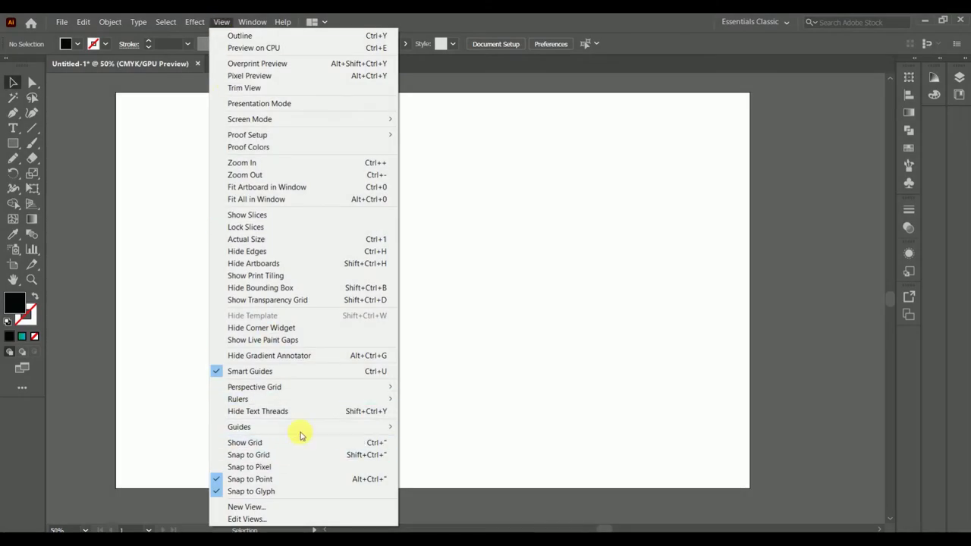
mouse_move(296, 427)
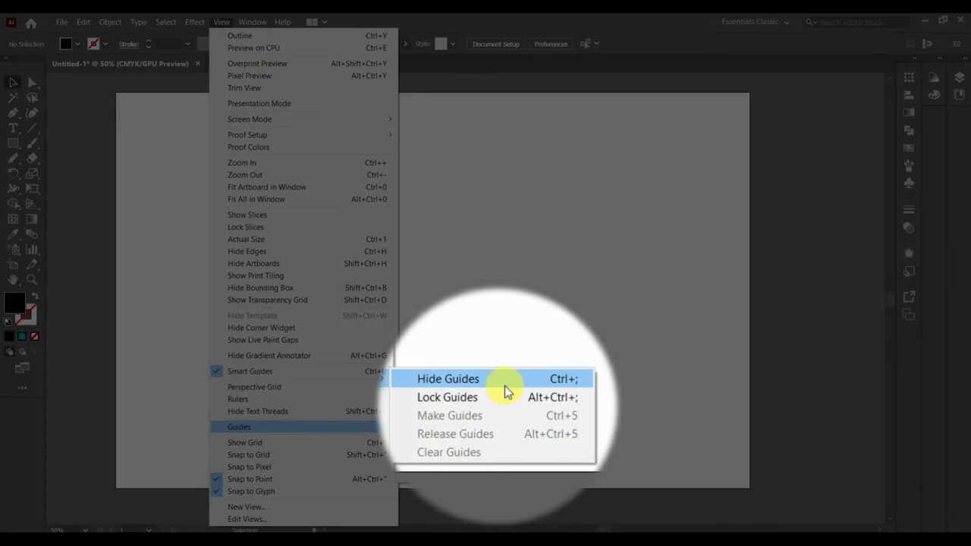
key(ctrl+quotedbl)
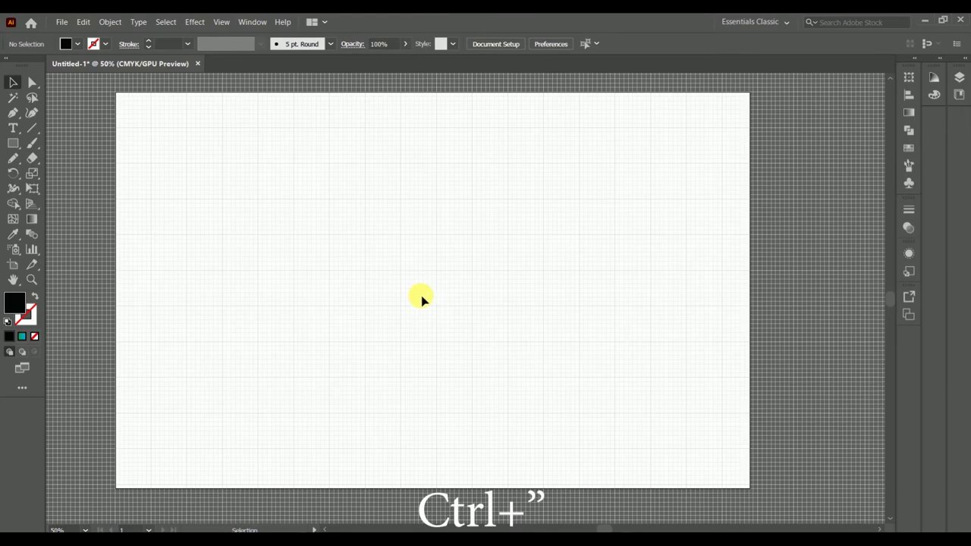
key(ctrl+equal)
key(ctrl+equal)
key(ctrl+equal)
scroll(423, 300, up, 1)
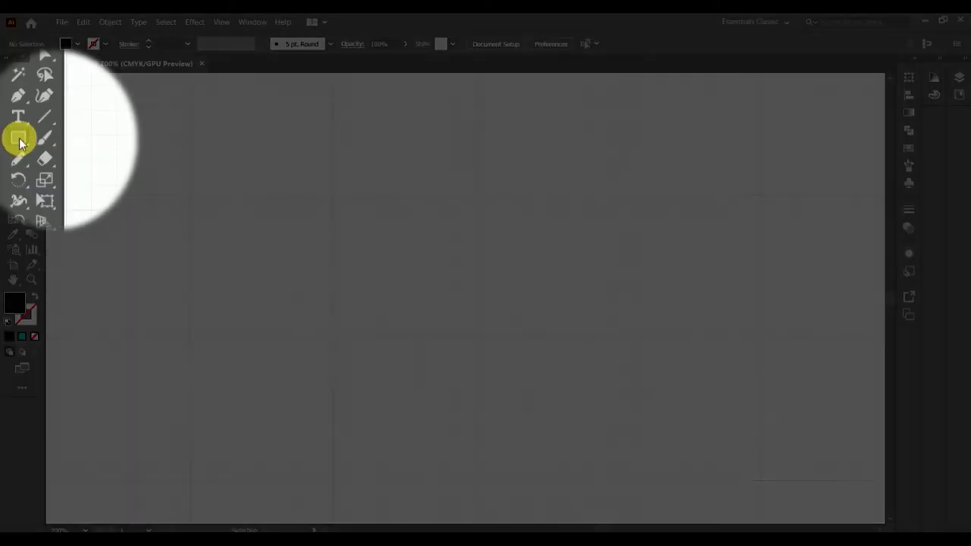
Step: Draw a black square on the grid with the Rectangle tool
click(13, 143)
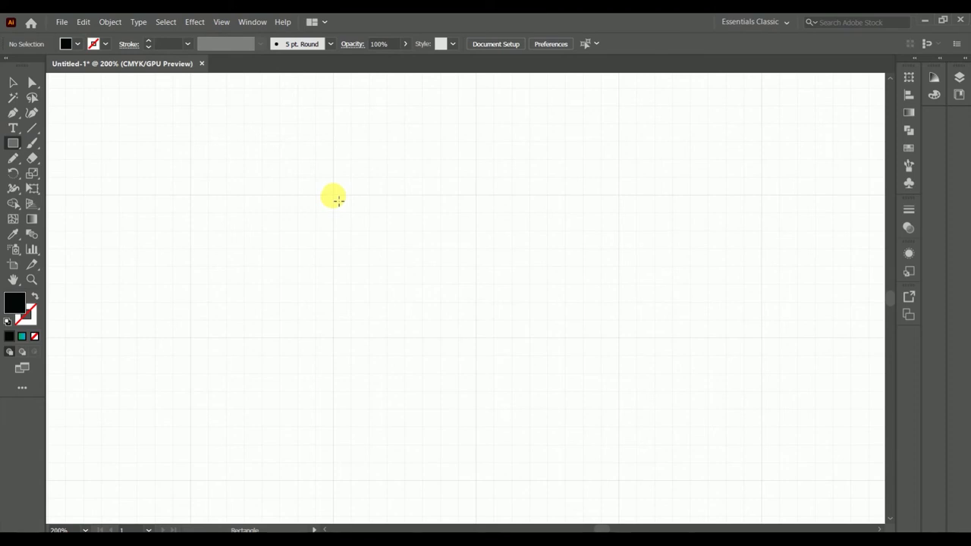
mouse_move(339, 205)
mouse_down()
mouse_move(431, 345)
mouse_move(483, 341)
mouse_up()
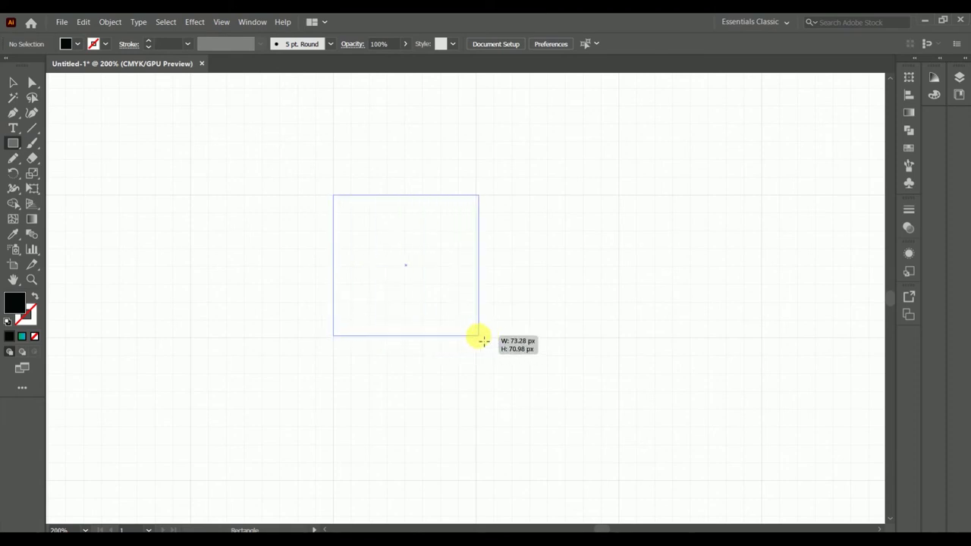
drag(480, 341, 476, 338)
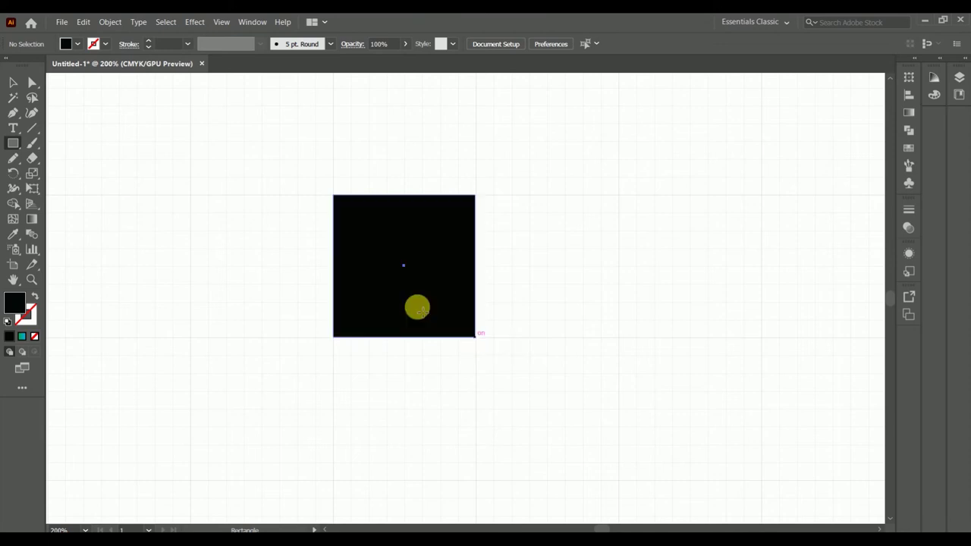
Step: Alt-drag a duplicate of the square to its right, then deselect
key(v)
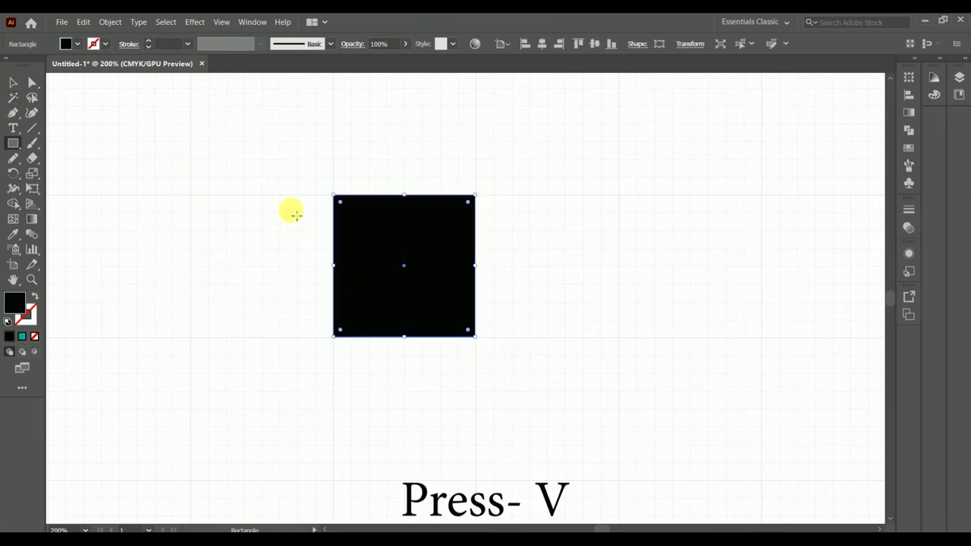
drag(412, 256, 691, 258)
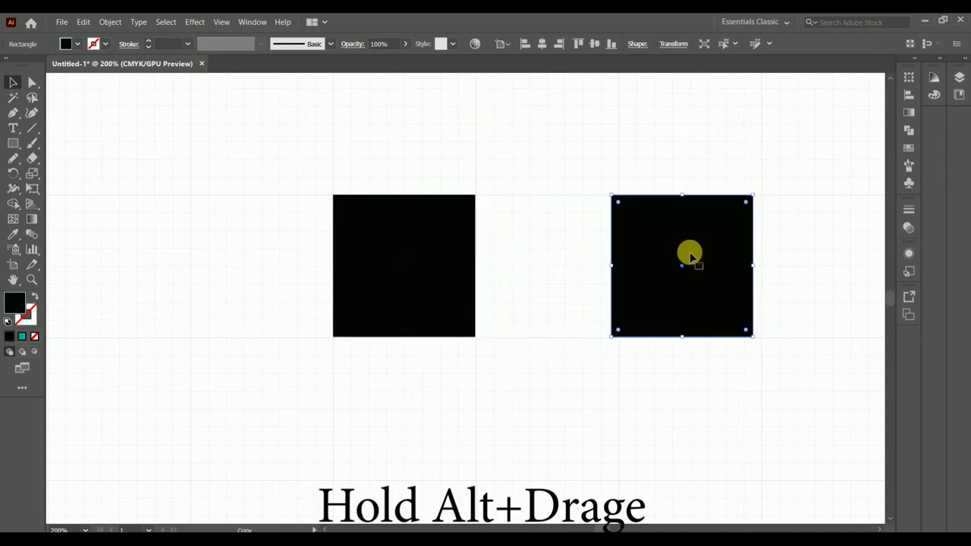
key(ctrl+shift+a)
click(392, 285)
click(302, 275)
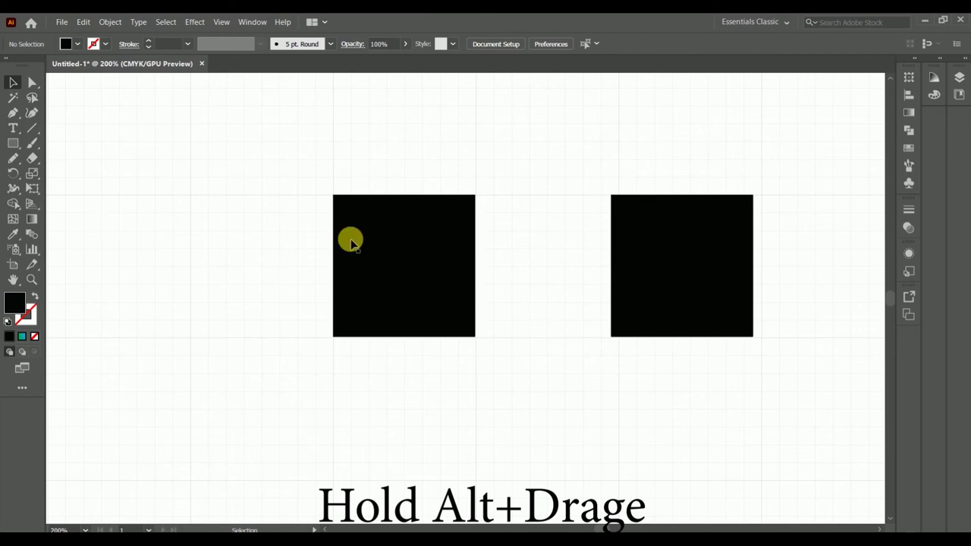
Step: Pen a closed triangle through the left square's bottom-left, top-centre and bottom-right points
click(13, 113)
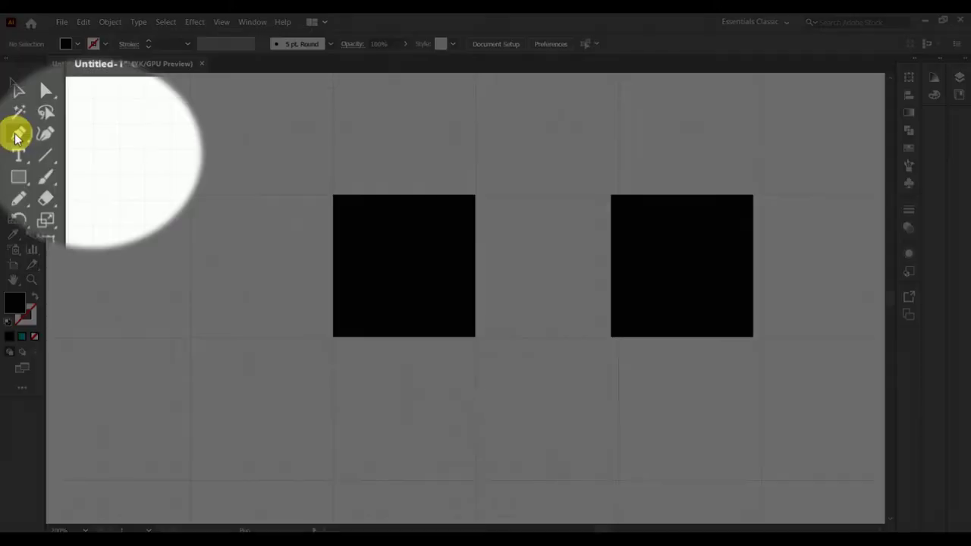
click(13, 113)
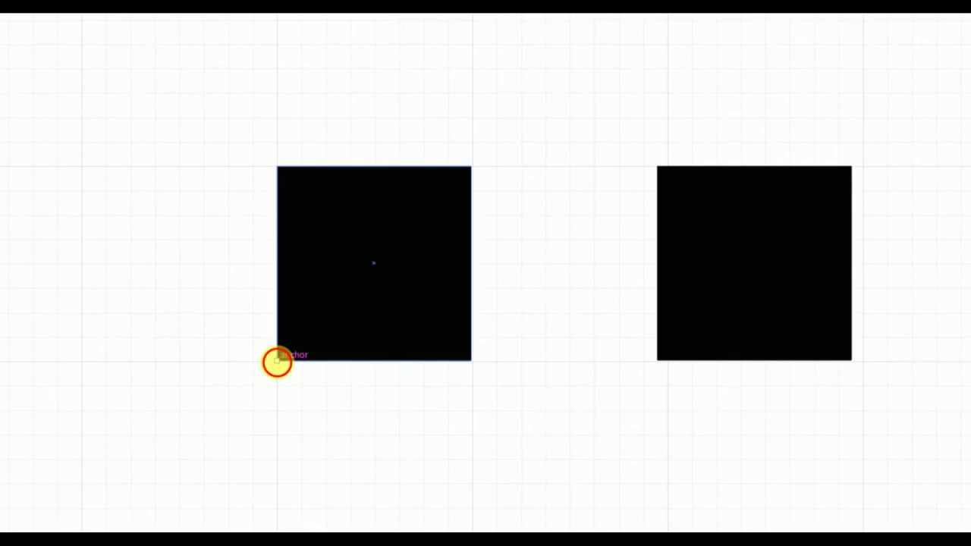
click(277, 362)
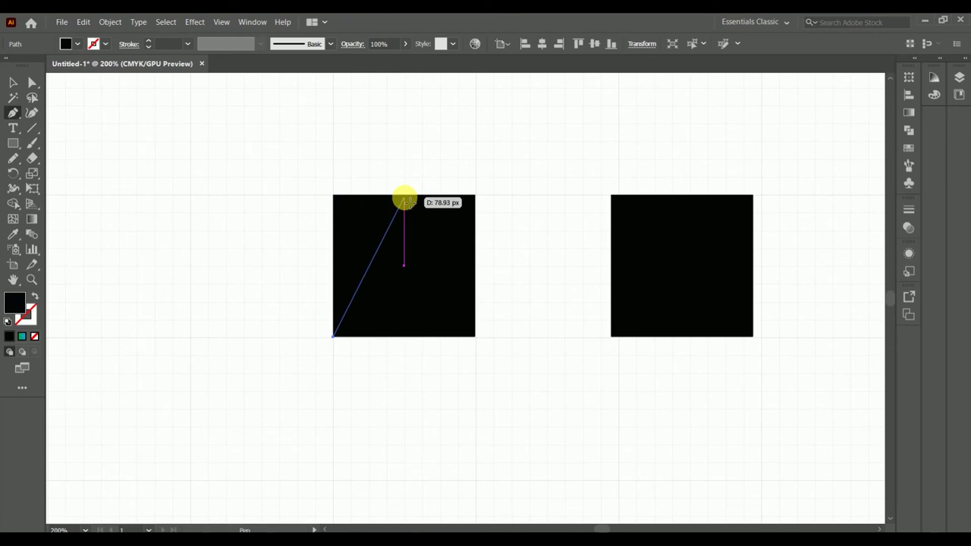
scroll(406, 199, left, 2)
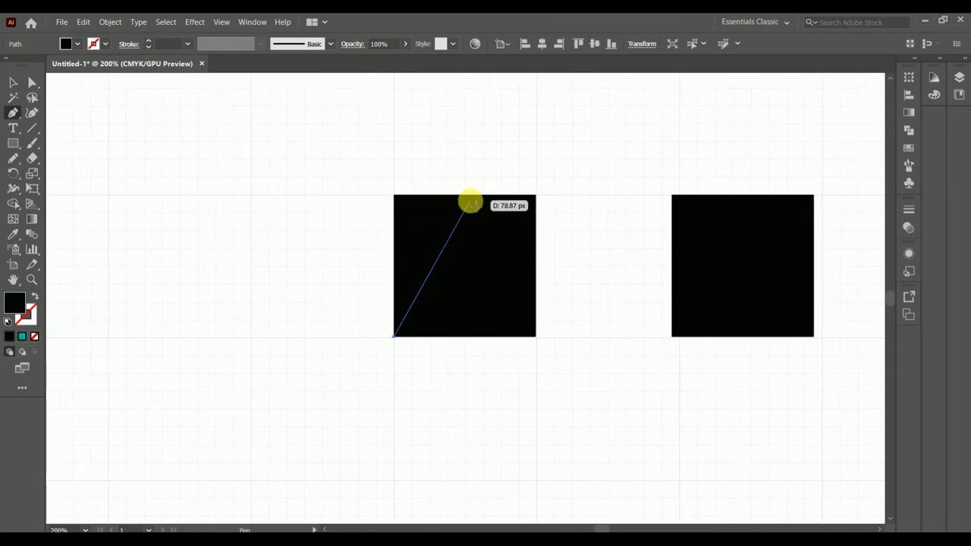
scroll(459, 205, up, 3)
click(456, 183)
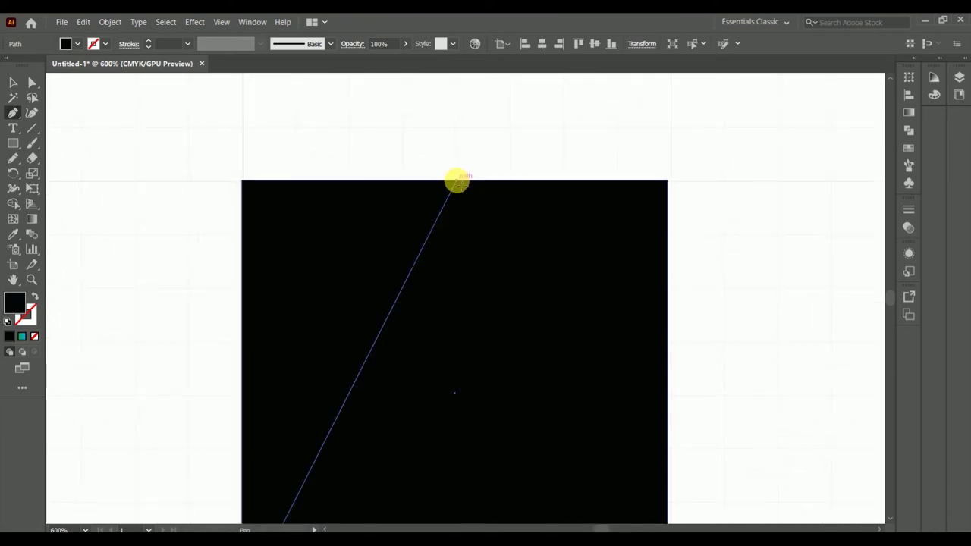
scroll(451, 200, down, 2)
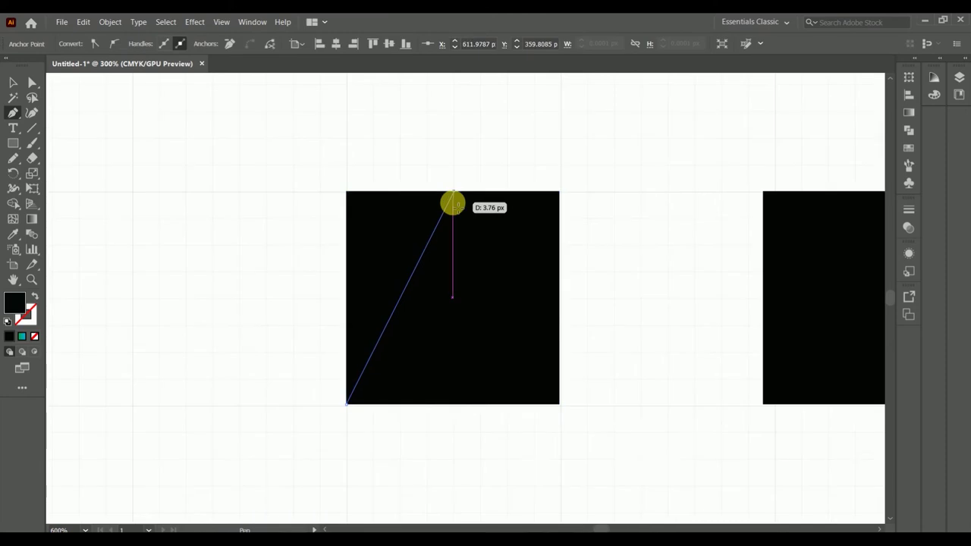
click(559, 405)
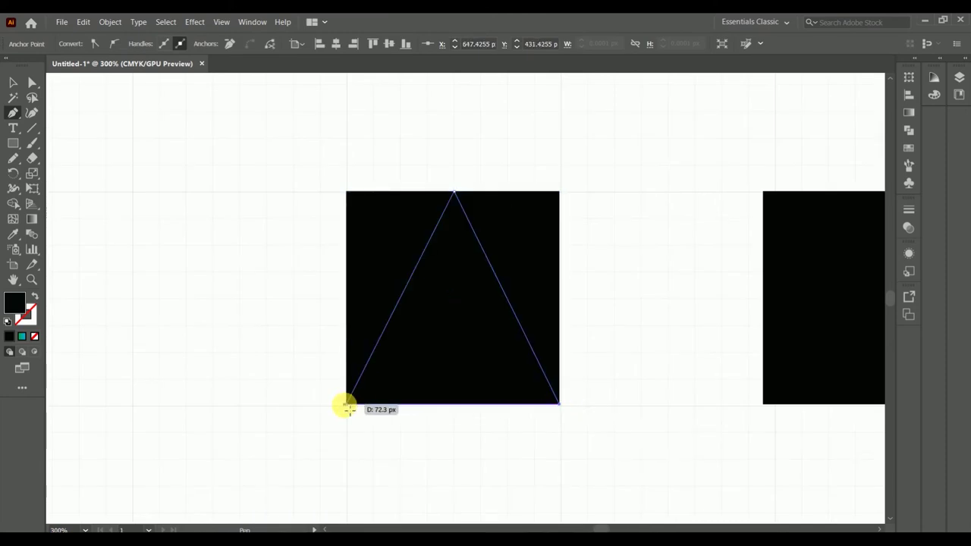
click(349, 405)
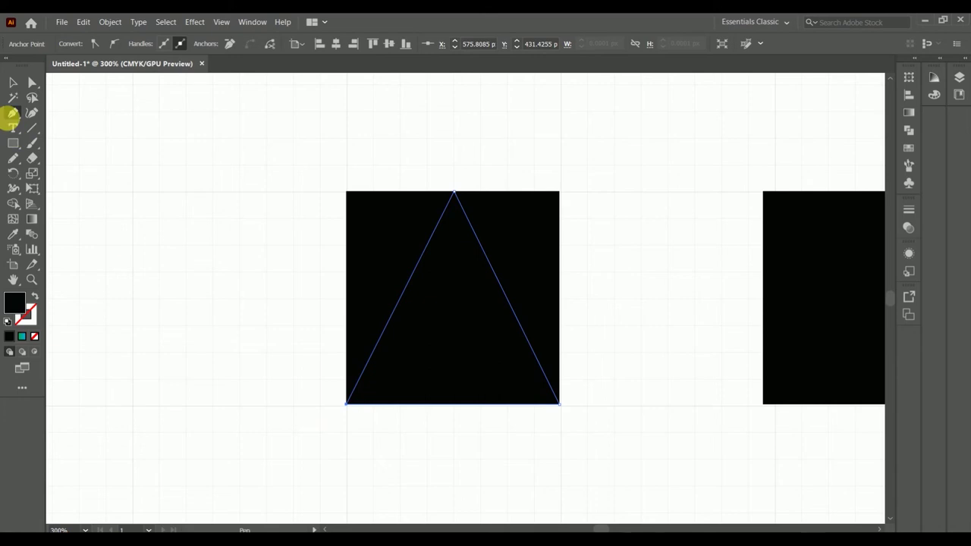
click(9, 93)
click(468, 318)
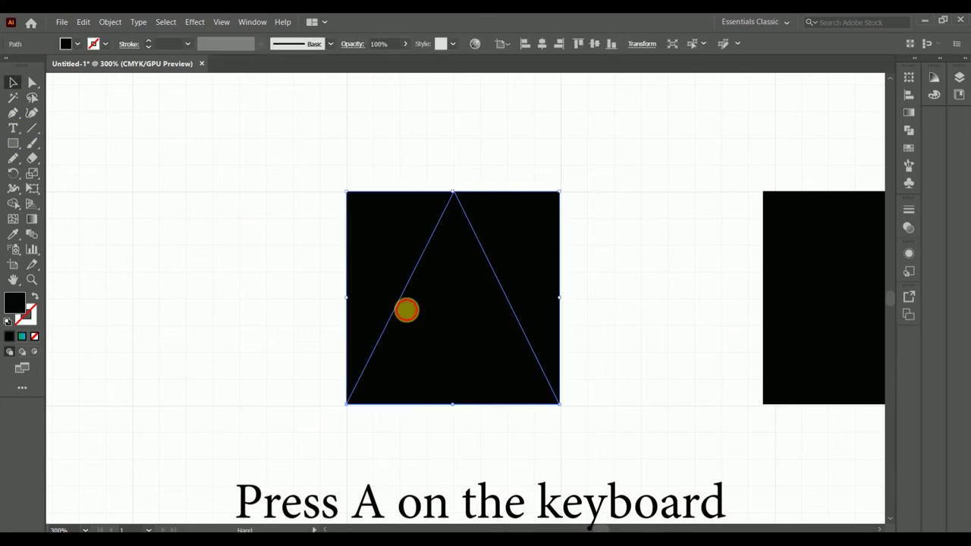
drag(405, 309, 379, 299)
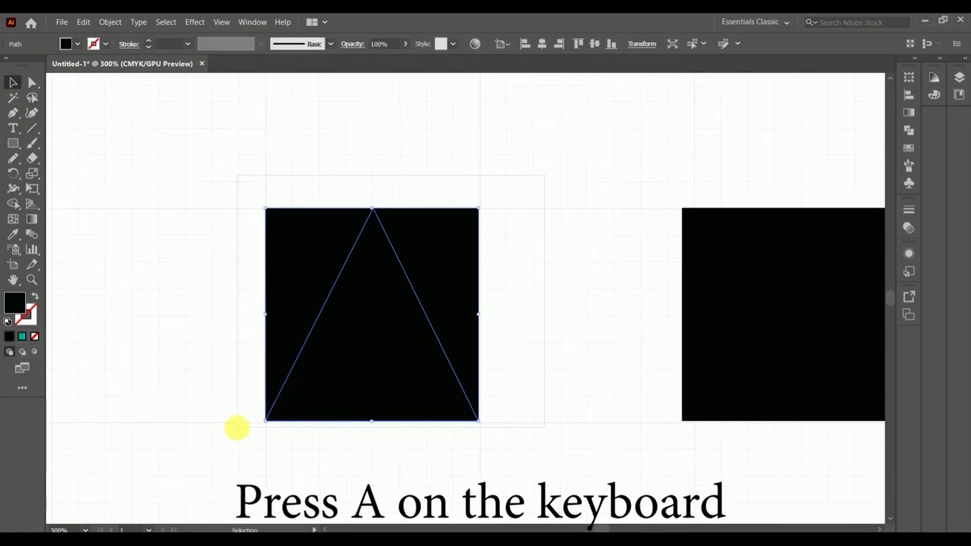
Step: Delete the triangle region from the left square with the Shape Builder
key(a)
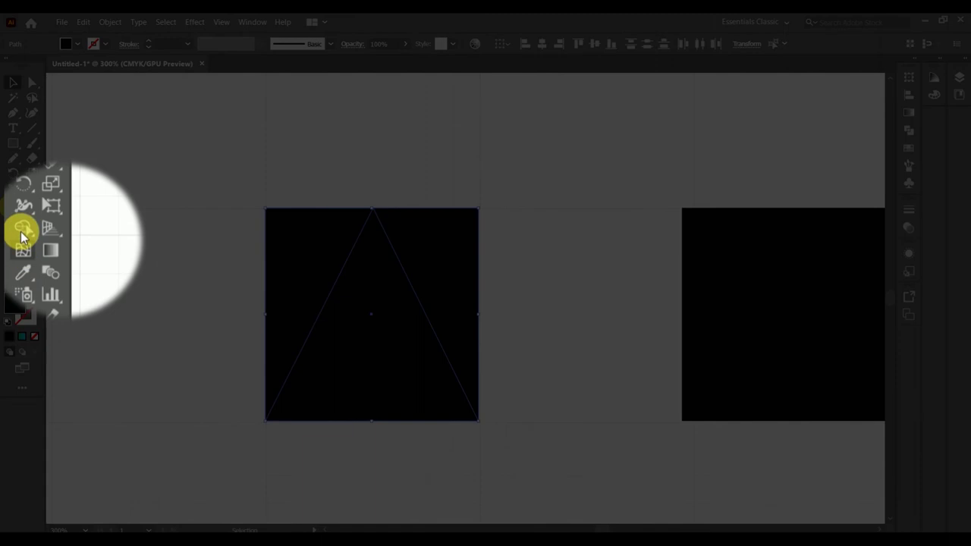
click(13, 204)
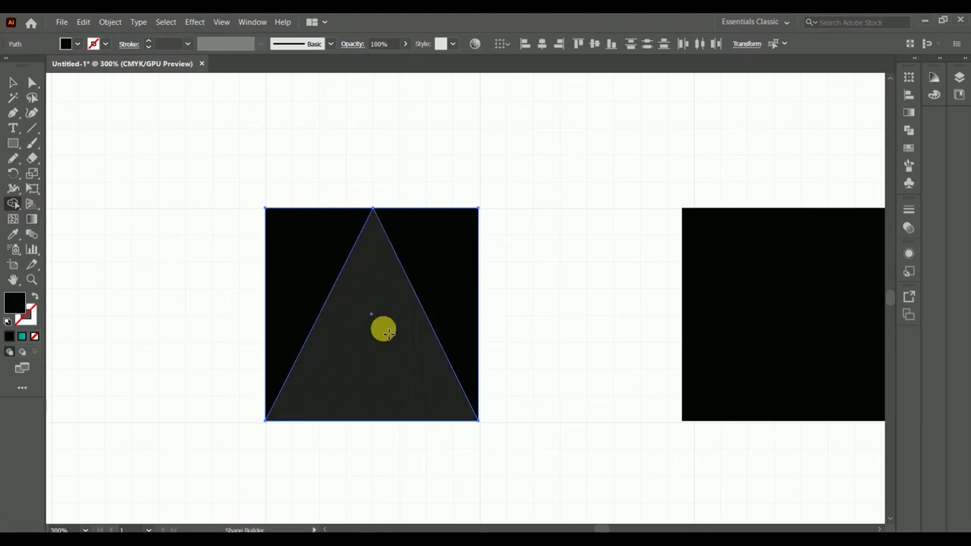
alt+click(303, 388)
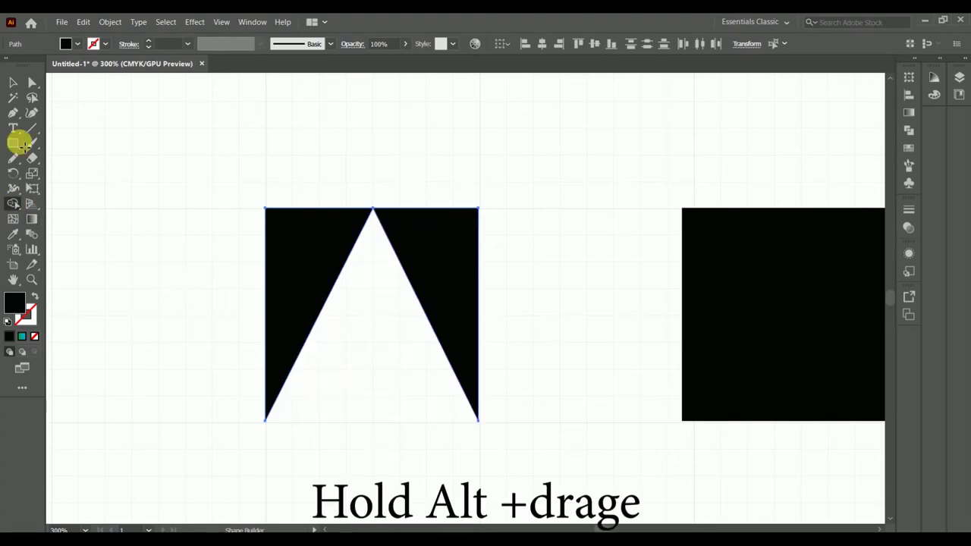
click(12, 82)
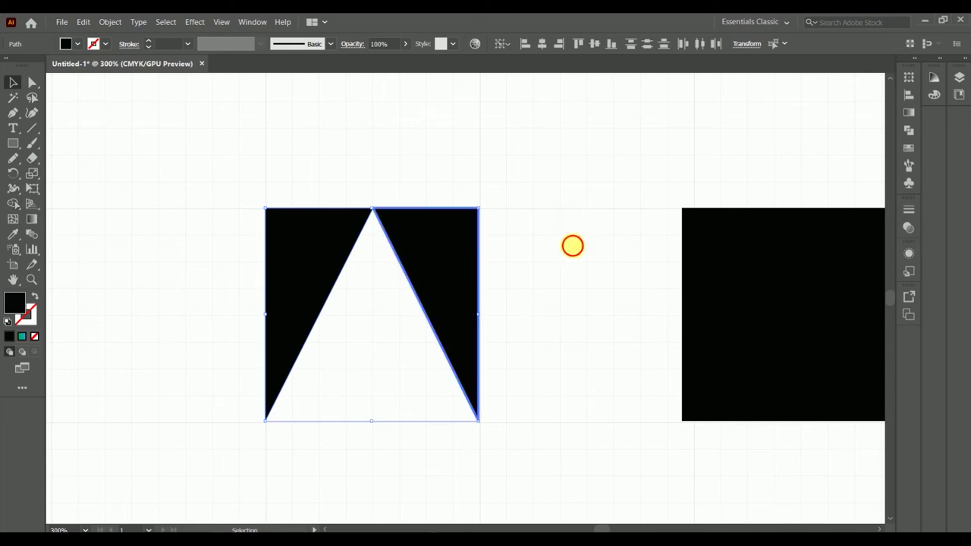
click(575, 247)
drag(589, 305, 560, 293)
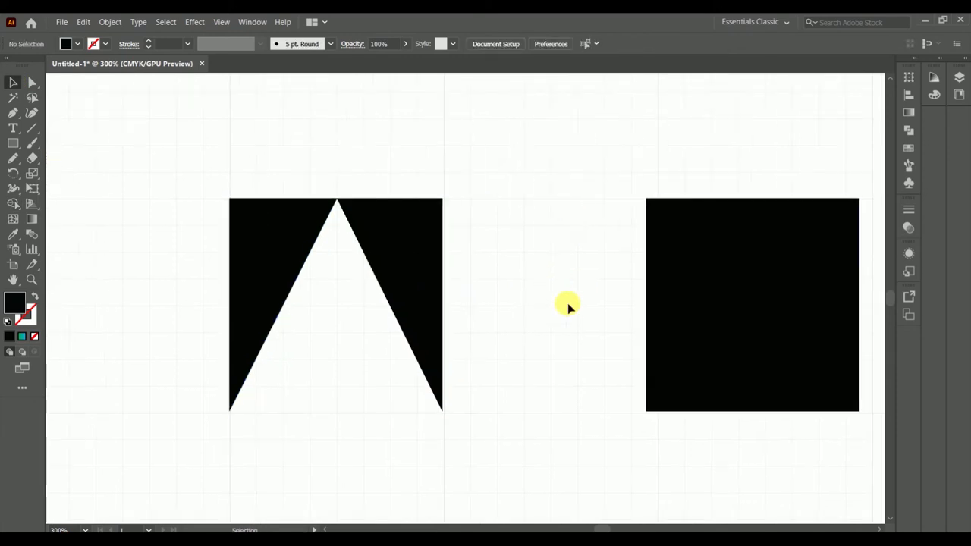
Step: Move the right square beside the cut pieces, then group and align the two side pieces
mouse_move(717, 285)
mouse_down()
mouse_move(548, 278)
mouse_move(505, 156)
mouse_up()
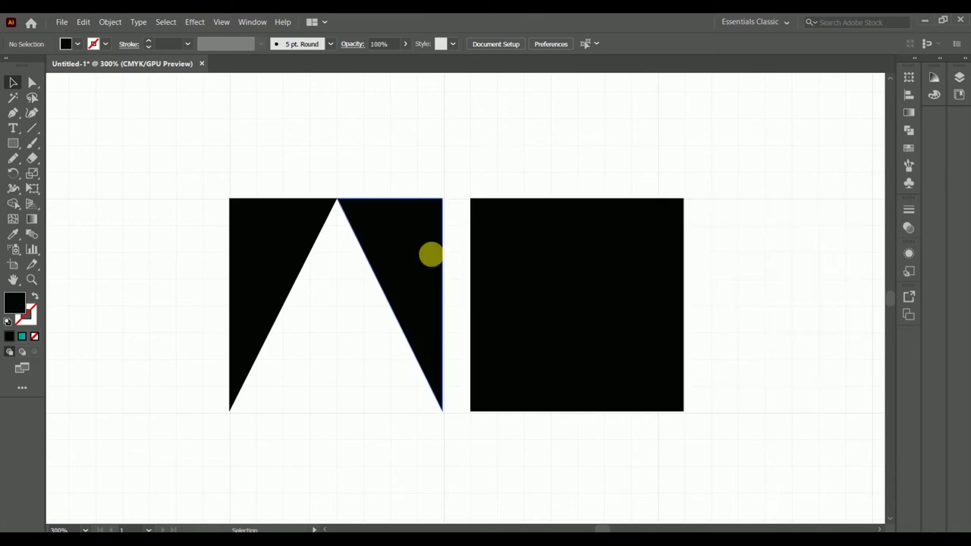
click(425, 255)
drag(258, 172, 374, 263)
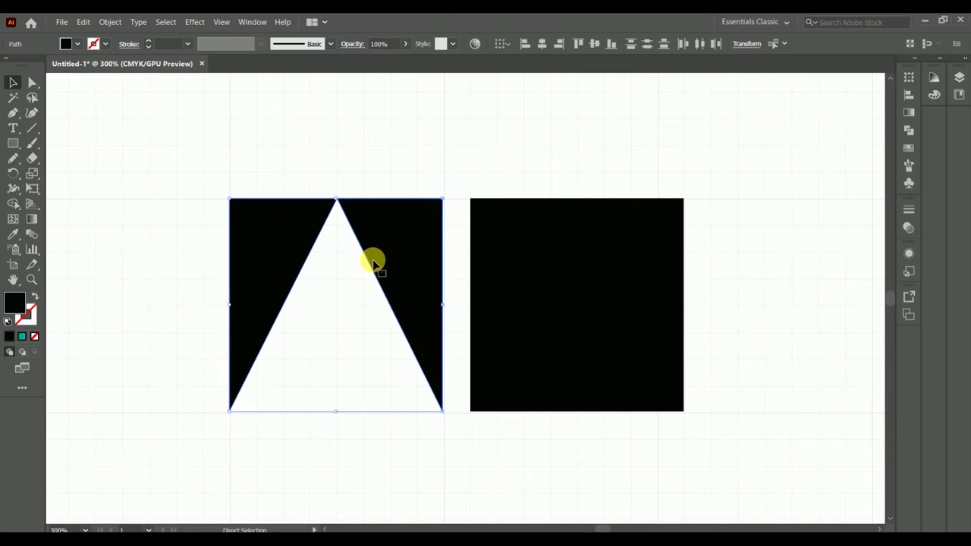
key(ctrl+g)
key(Down)
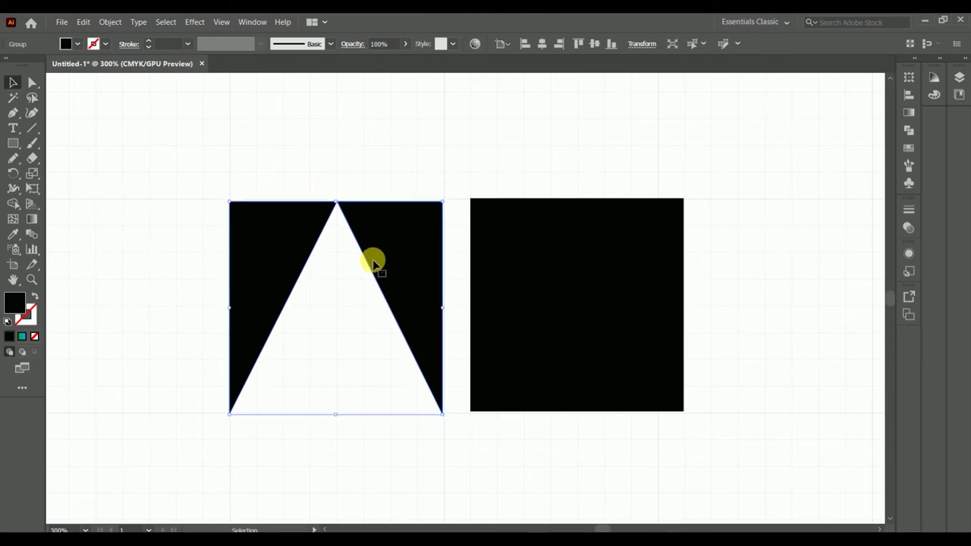
key(Up)
click(456, 253)
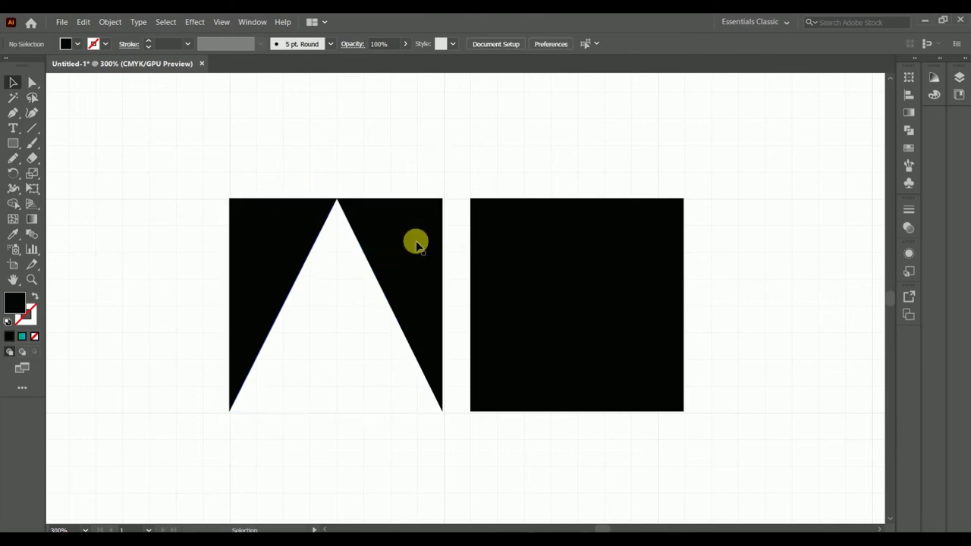
Step: Draw a tall strip at the square's left edge, fill it white, and trim it to the square's top
click(581, 310)
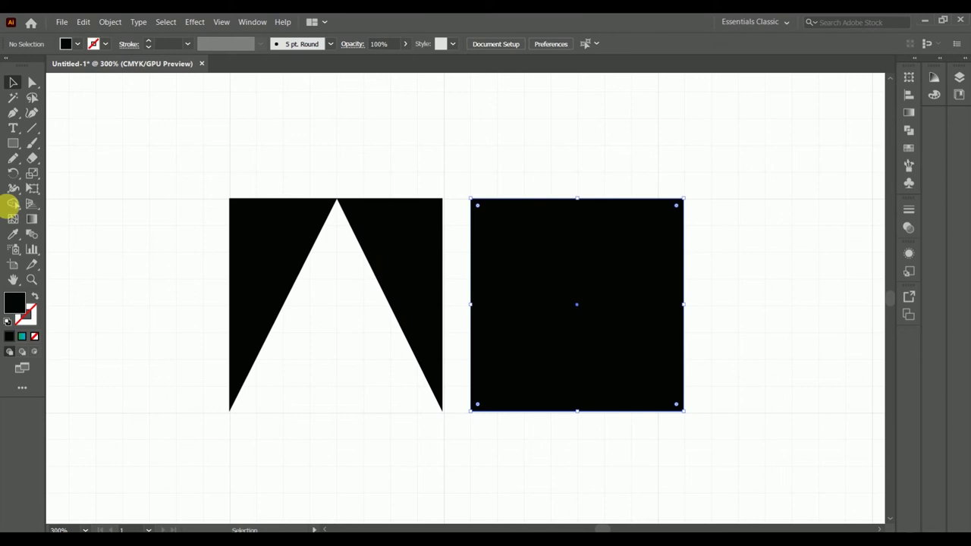
key(m)
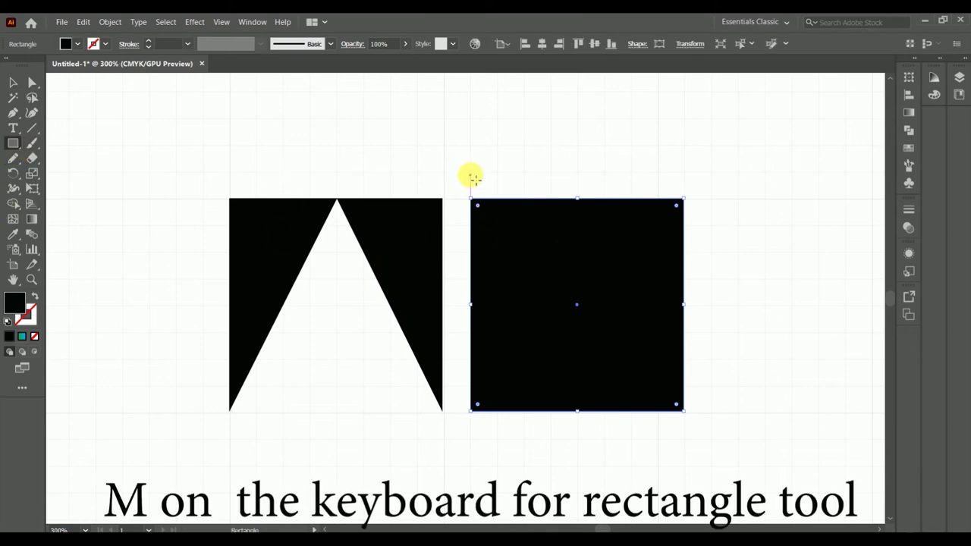
mouse_move(470, 172)
mouse_down()
mouse_move(531, 370)
mouse_move(525, 412)
mouse_up()
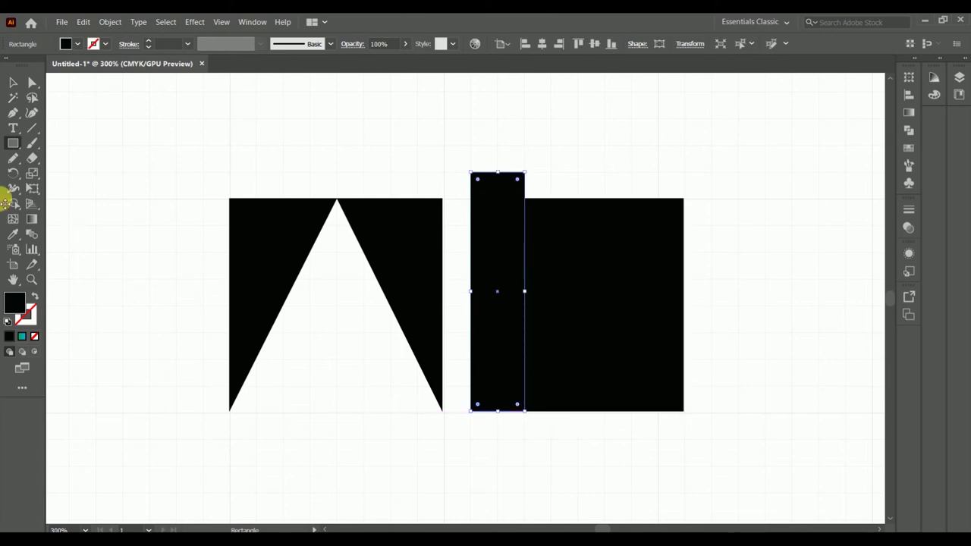
key(i)
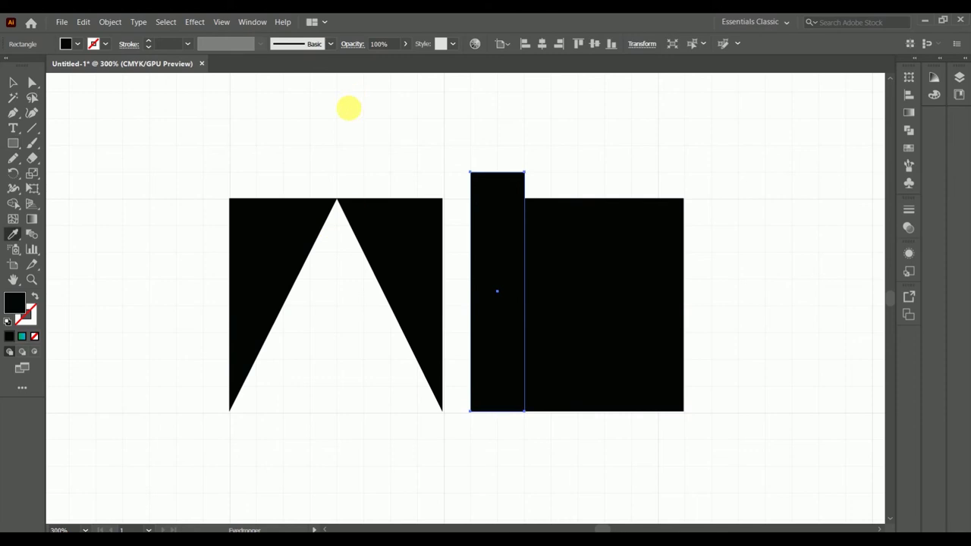
click(349, 108)
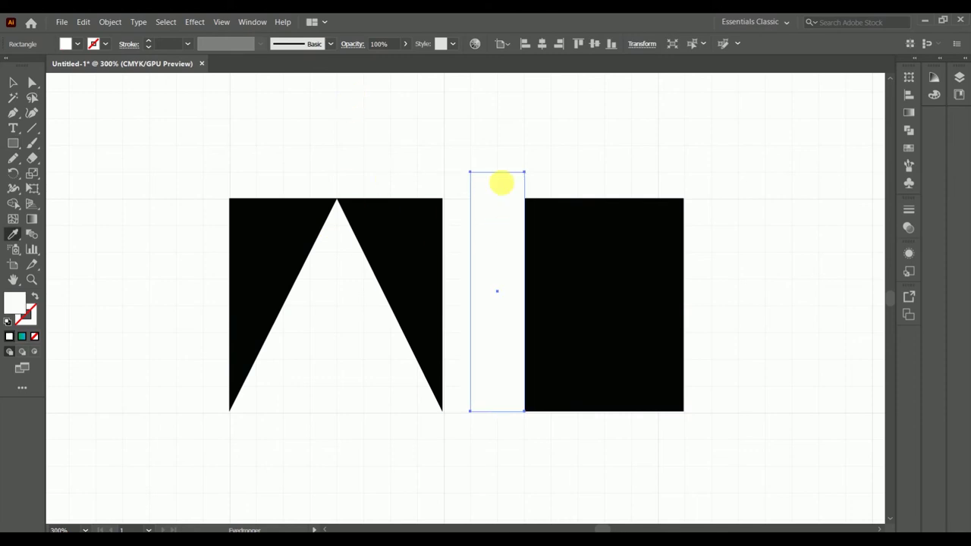
key(v)
drag(502, 176, 501, 202)
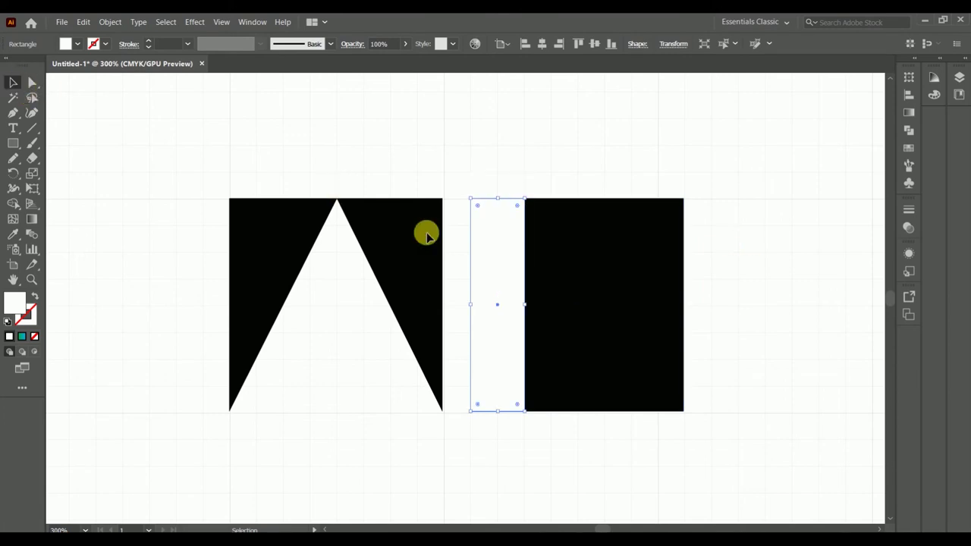
click(455, 255)
Step: Reflect a copy of the white strip at 65° and place it over the square's upper right
right_click(498, 285)
mouse_move(551, 187)
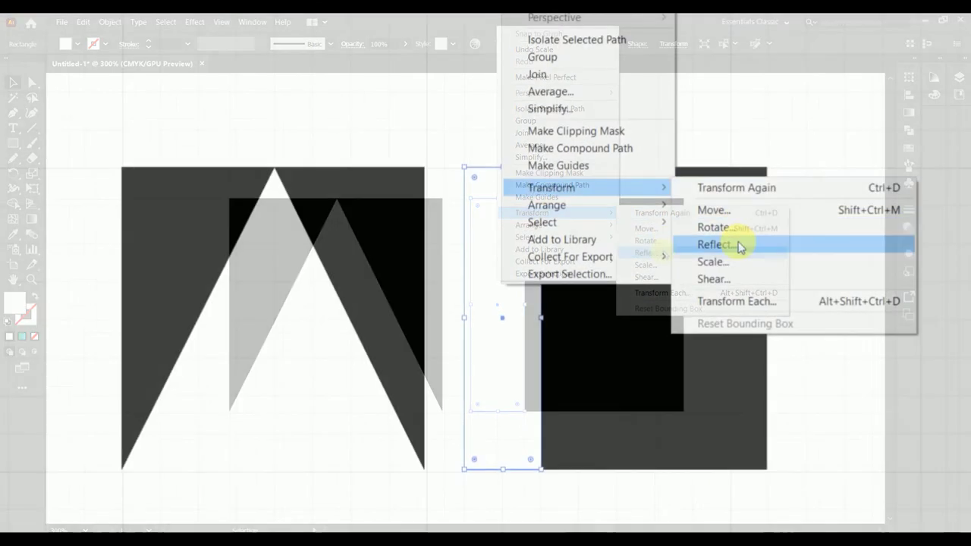
click(738, 245)
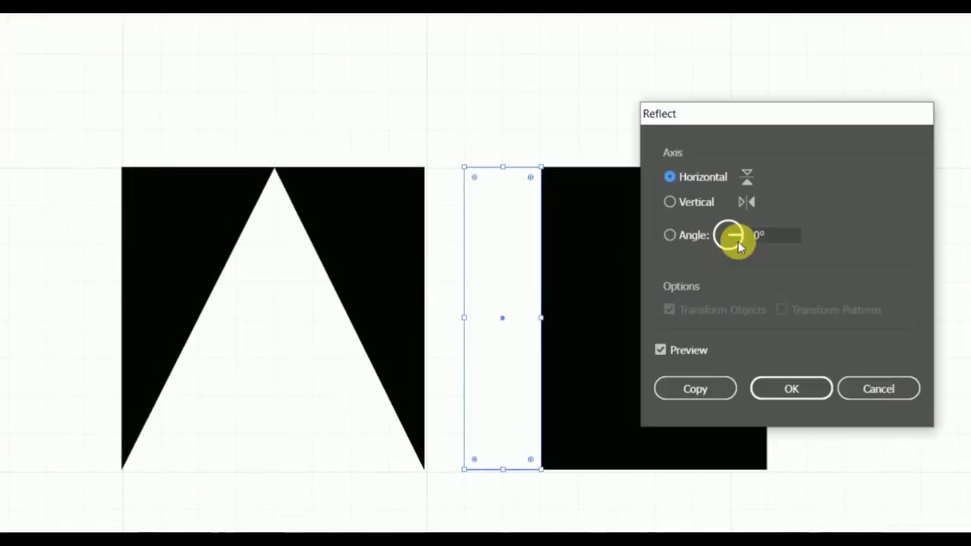
click(670, 203)
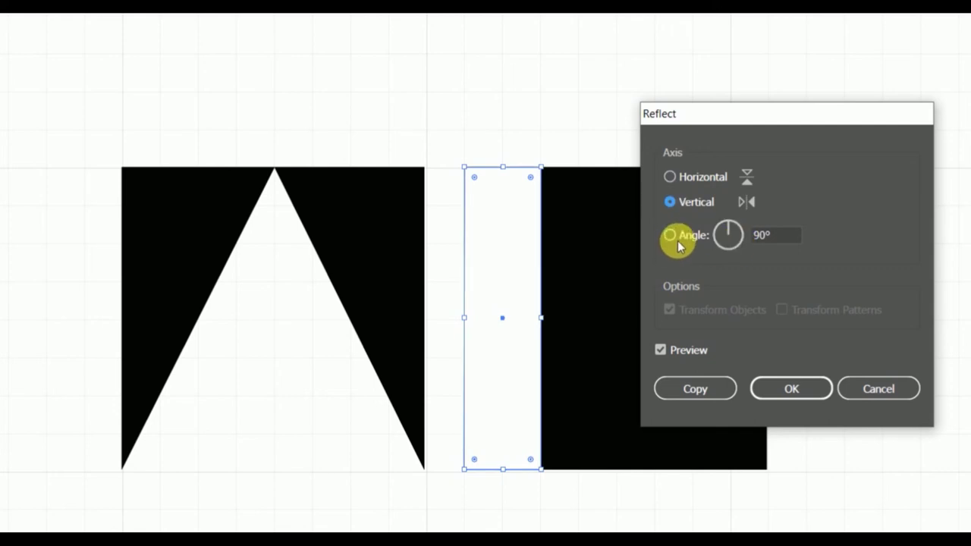
click(671, 237)
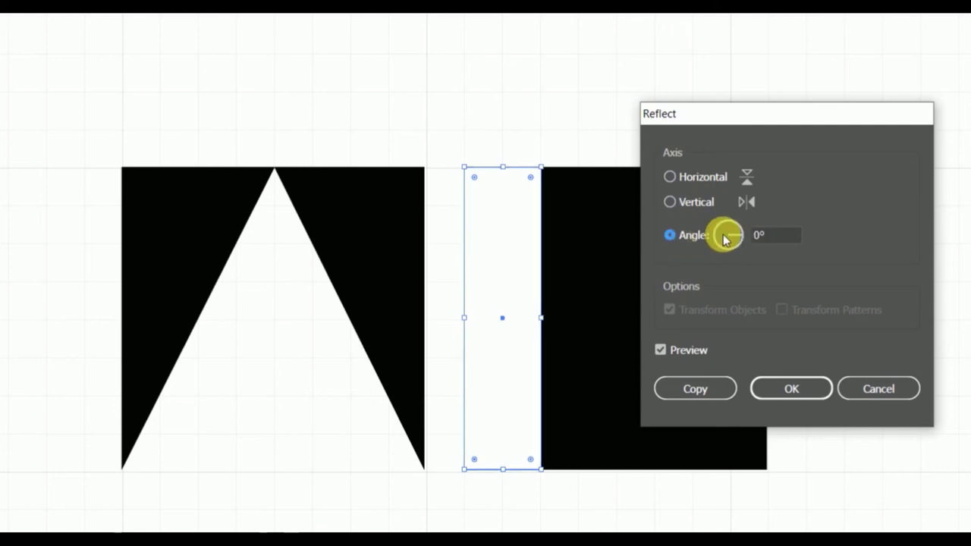
drag(725, 234, 738, 233)
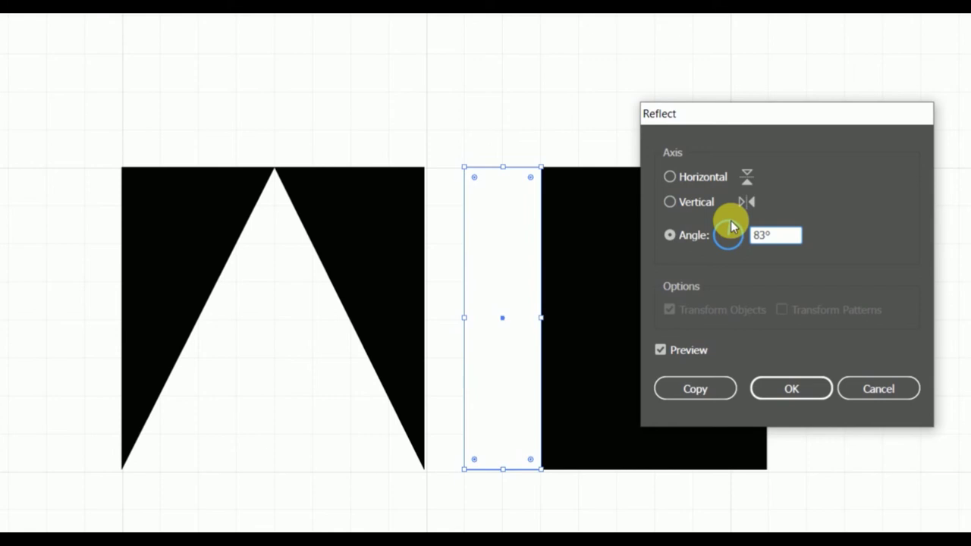
drag(731, 219, 724, 219)
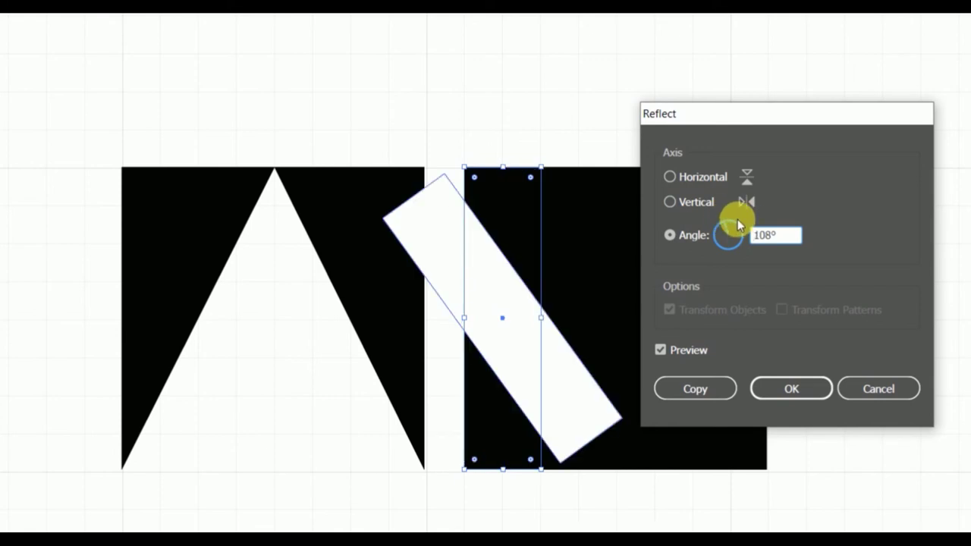
click(738, 225)
drag(738, 226, 734, 230)
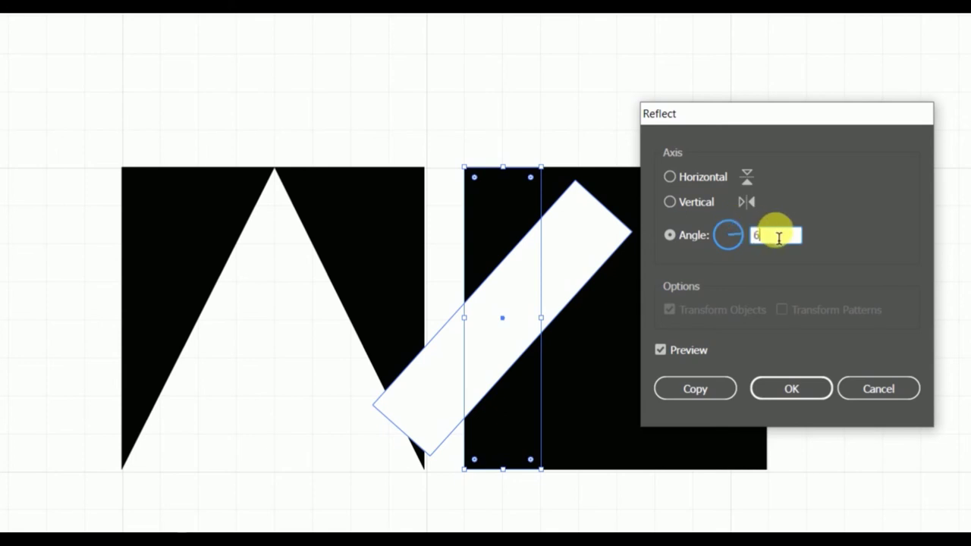
text(65)
click(713, 389)
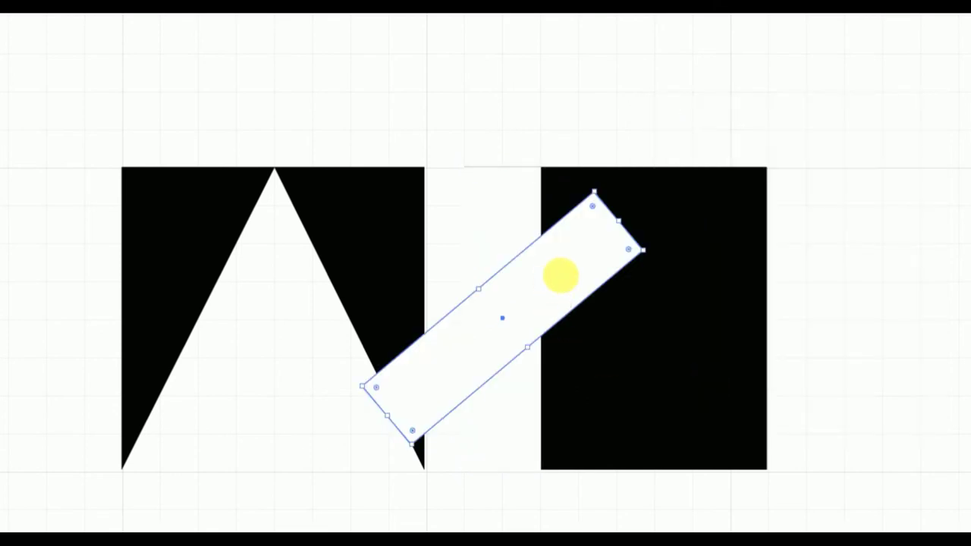
mouse_move(561, 275)
mouse_down()
mouse_move(651, 238)
mouse_move(680, 242)
mouse_up()
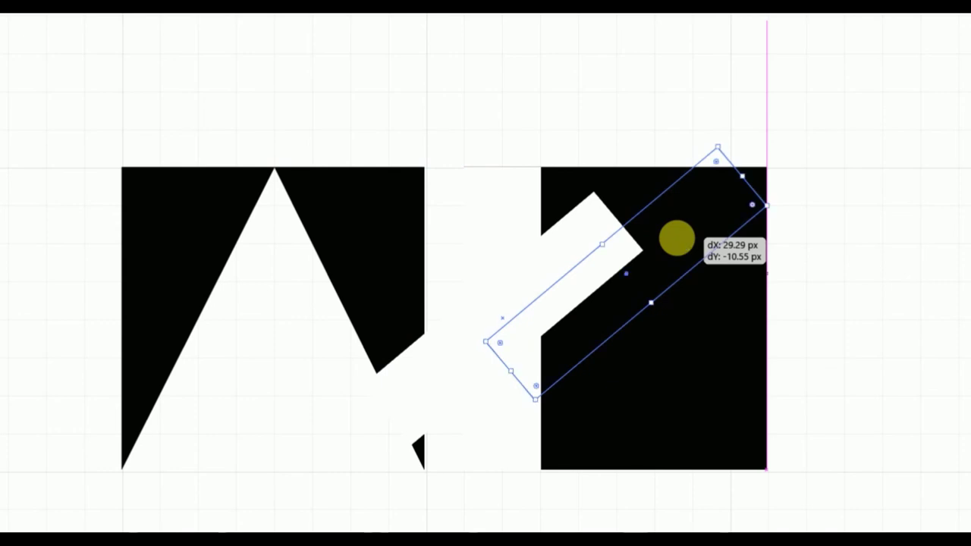
drag(680, 243, 677, 236)
Step: Reflect a copy of the diagonal bar across the horizontal axis so the bars form an X
right_click(677, 236)
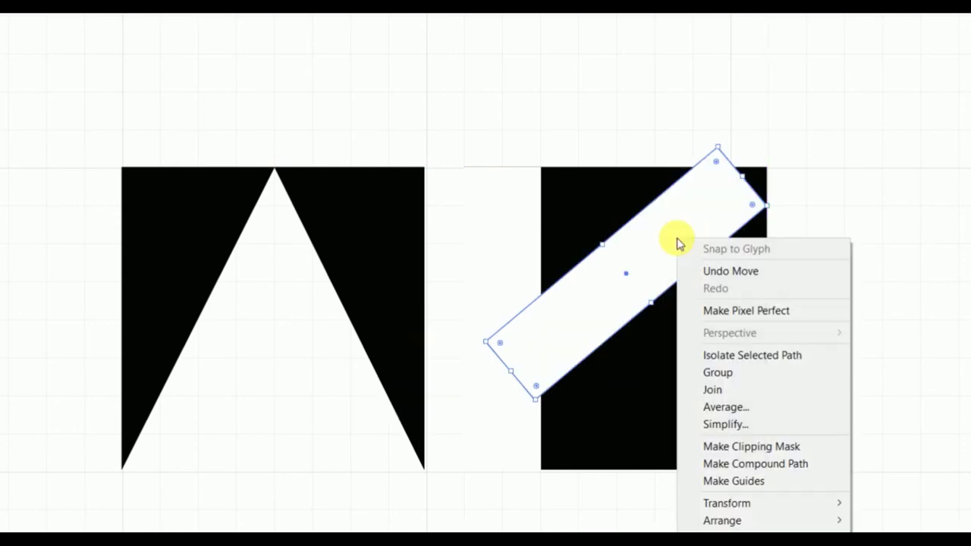
mouse_move(727, 503)
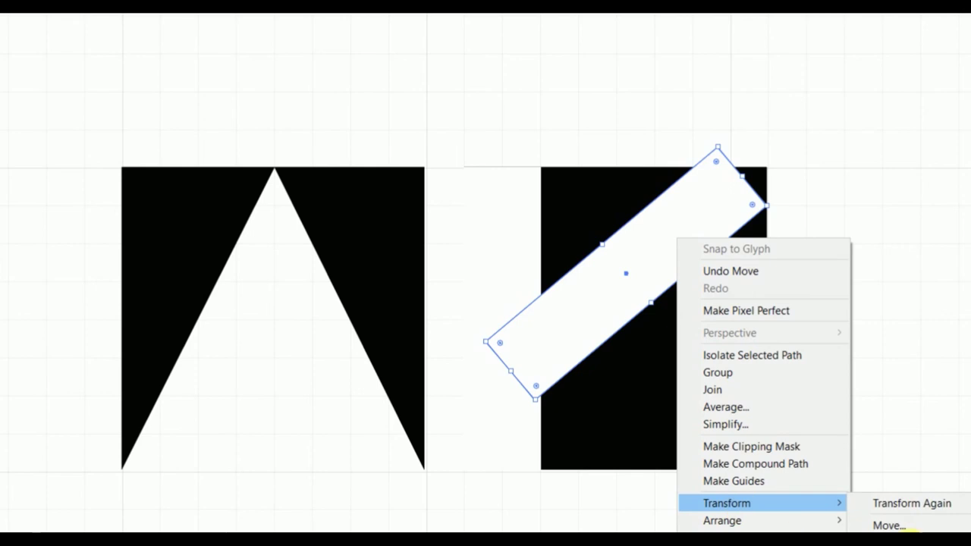
click(903, 531)
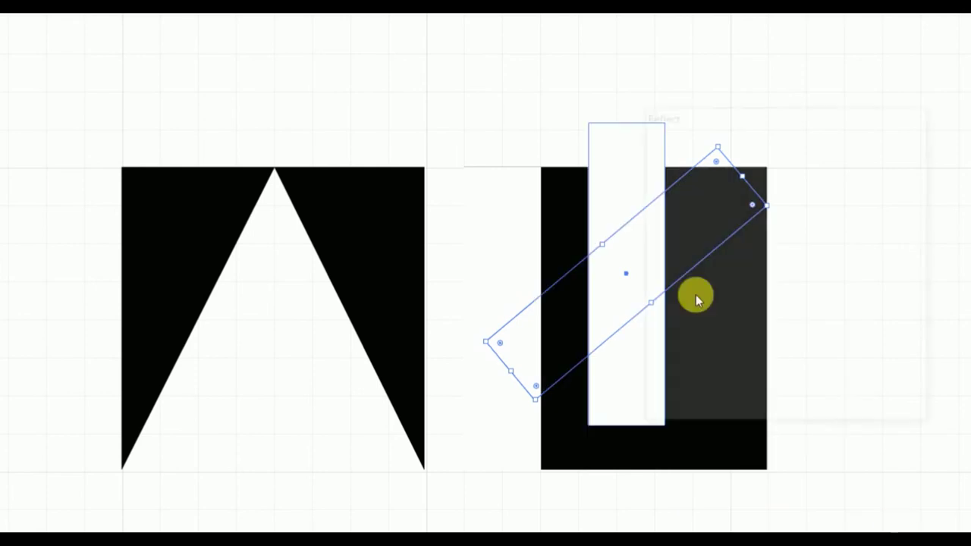
click(670, 179)
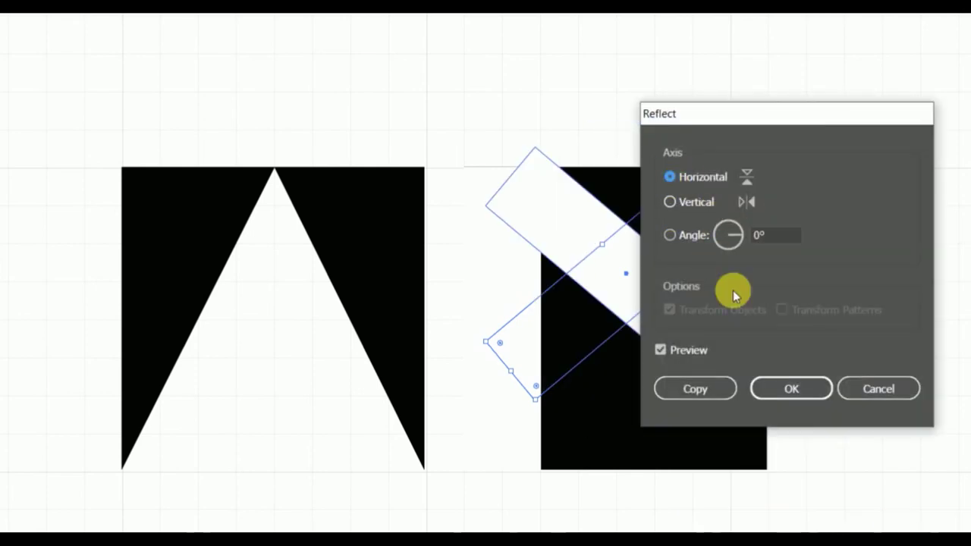
click(720, 387)
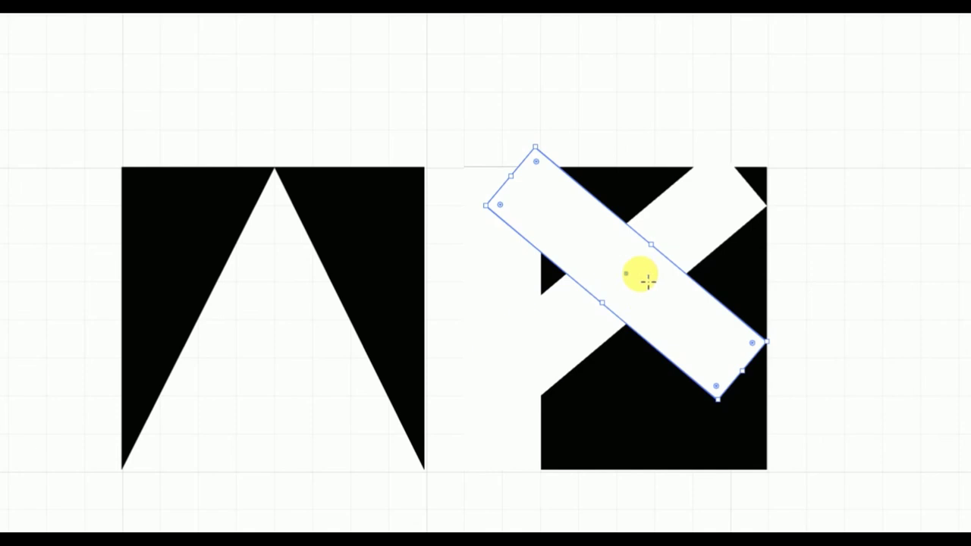
Step: Drag the mirrored bar straight down until the white shapes read as a K
drag(642, 294, 646, 397)
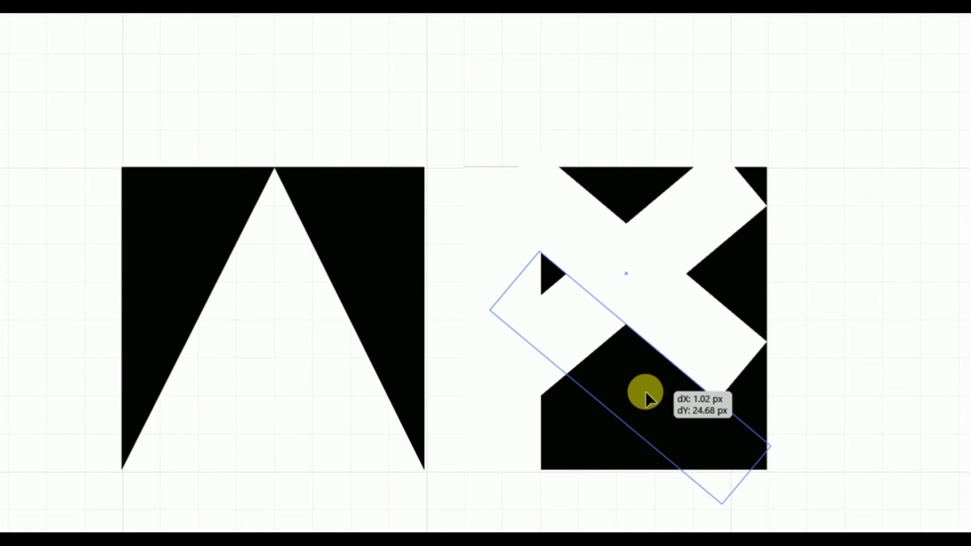
drag(647, 397, 650, 446)
Step: Nudge the lower diagonal bar slightly left and the upper bar slightly up so they meet cleanly
click(696, 135)
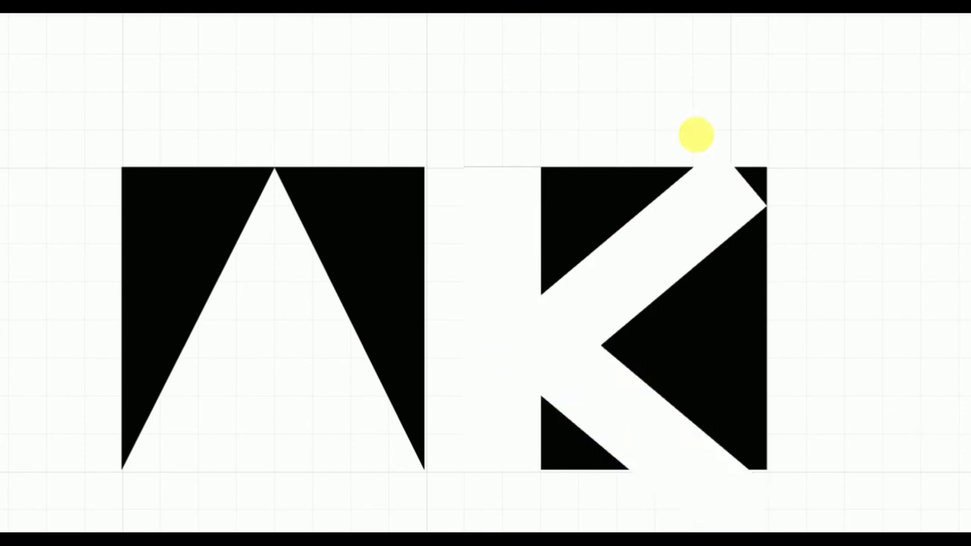
click(675, 209)
click(694, 446)
click(703, 186)
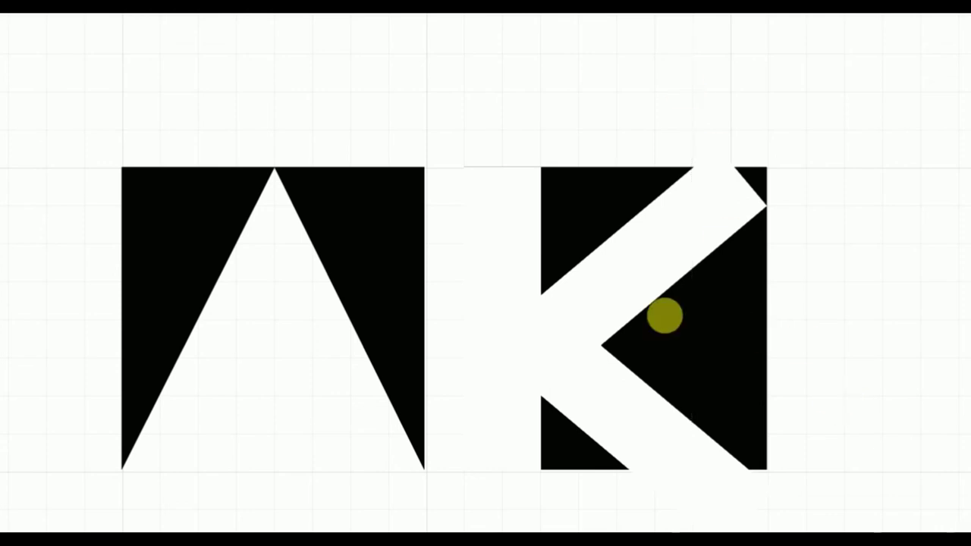
click(635, 431)
click(636, 428)
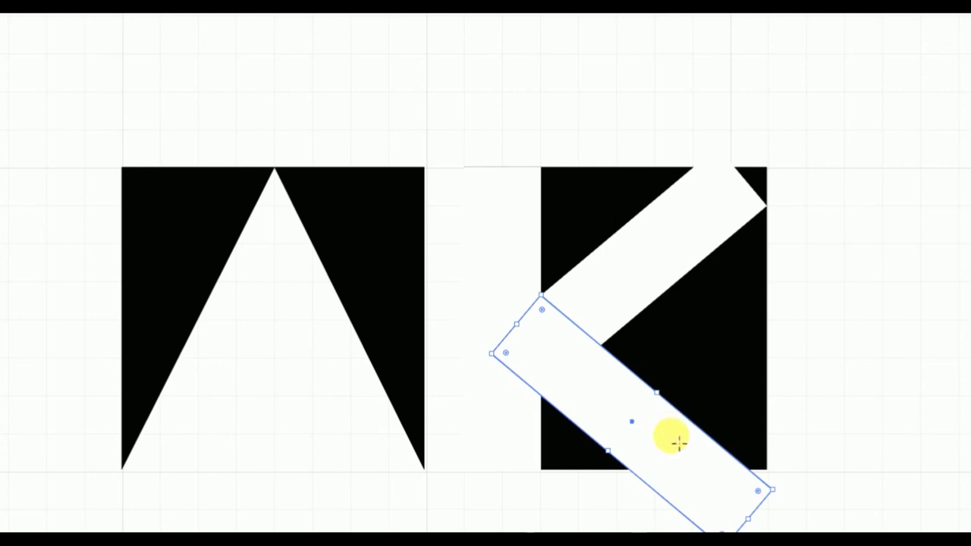
drag(675, 443, 668, 444)
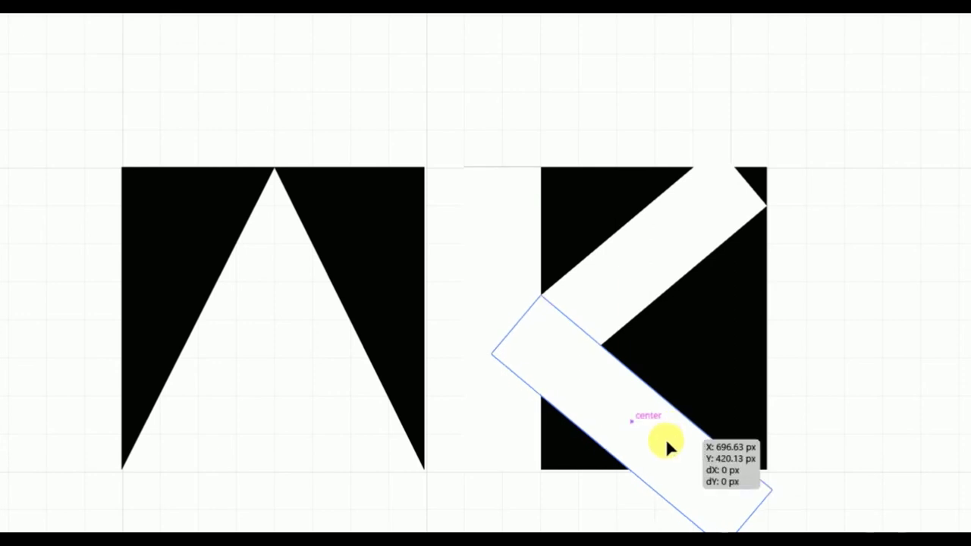
shift+click(691, 228)
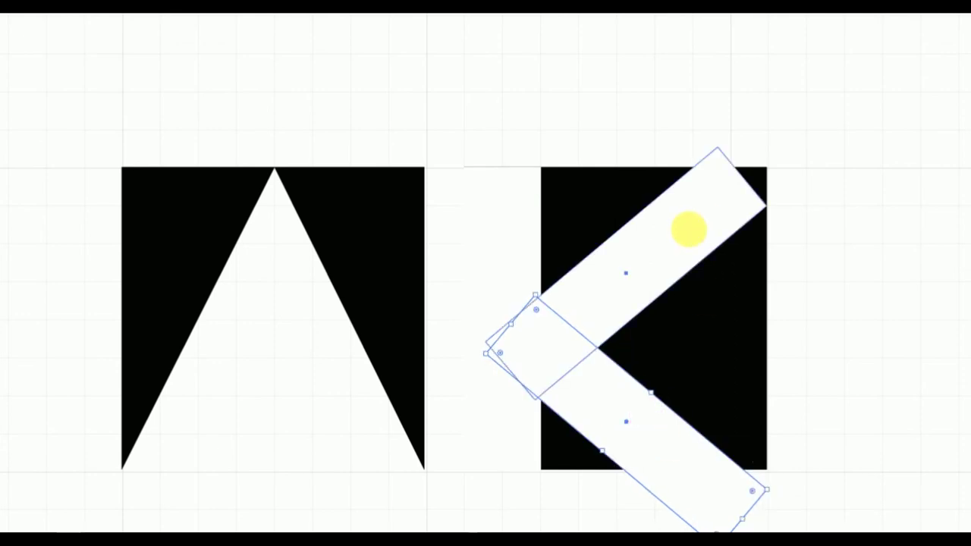
drag(687, 232, 692, 227)
click(829, 360)
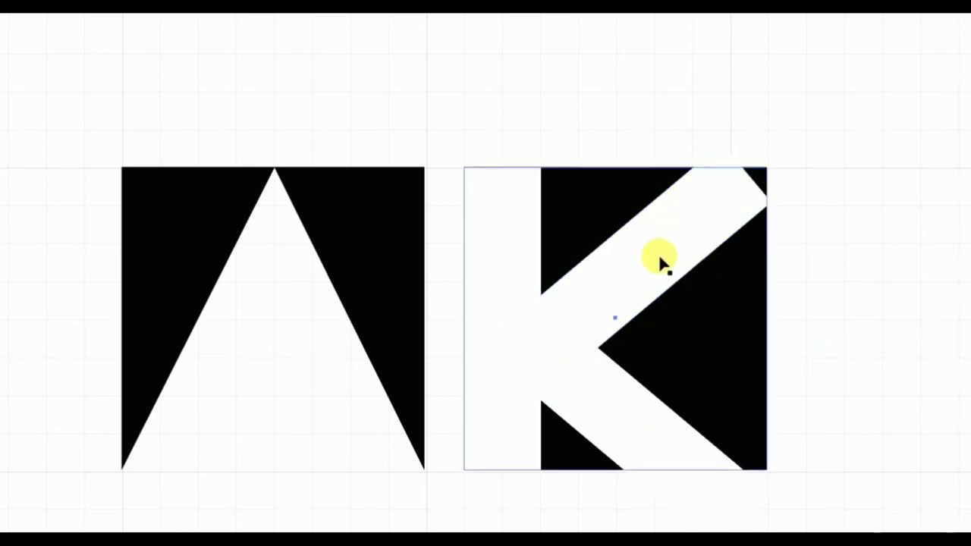
Step: Stretch the upper arm past the square's corner and shift the lower arm about 6.47 px right
click(738, 204)
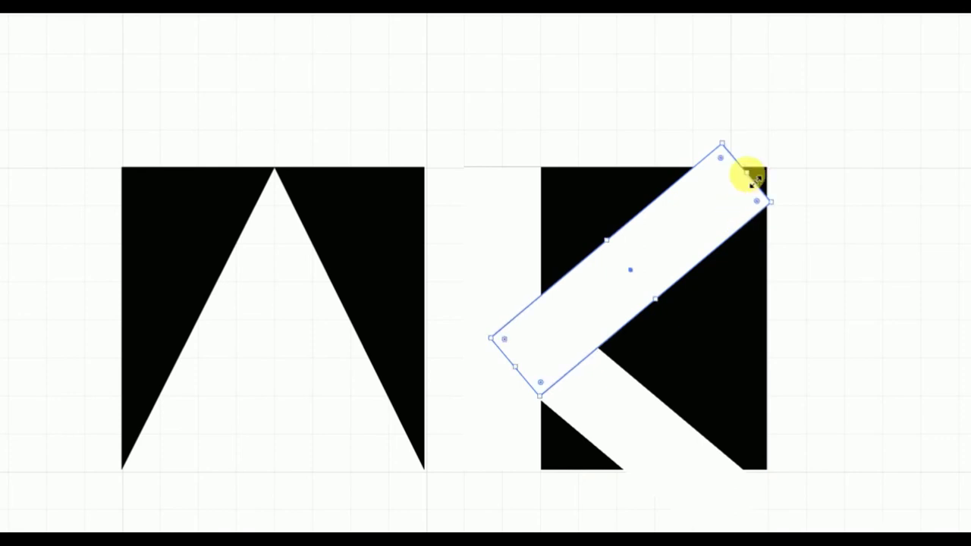
drag(756, 180, 776, 157)
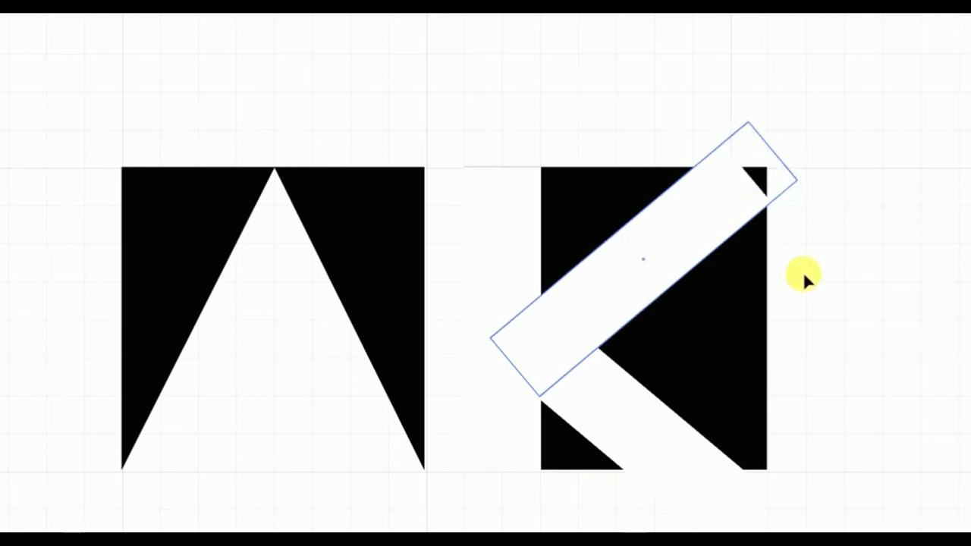
click(651, 438)
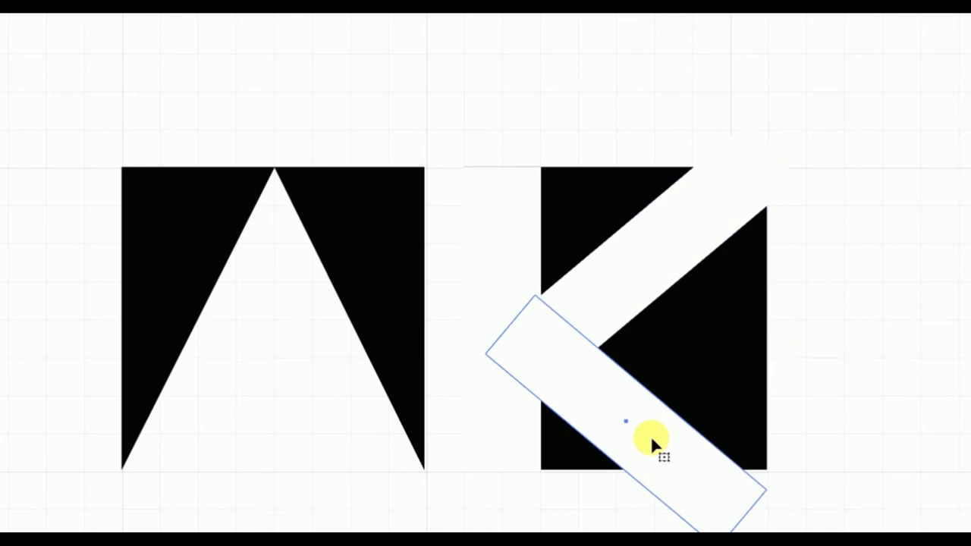
click(872, 432)
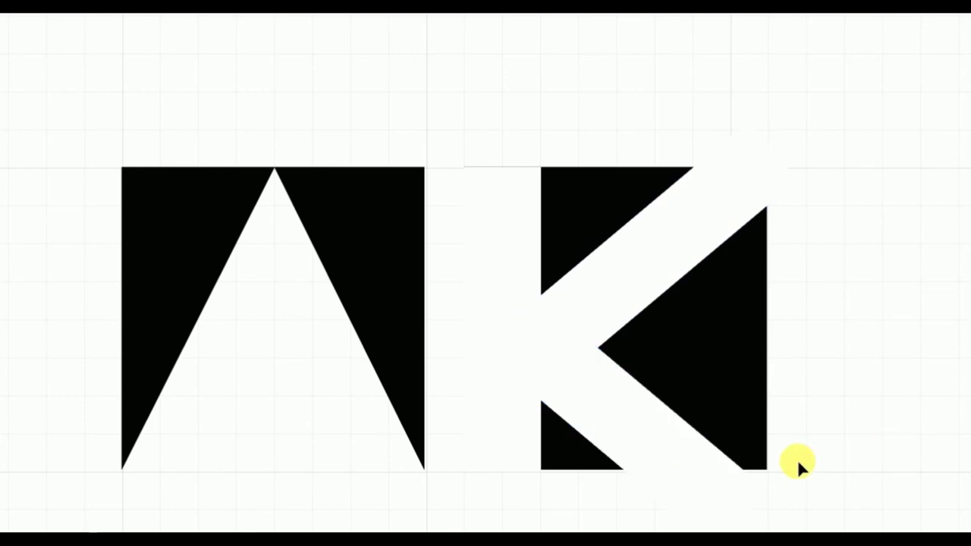
click(656, 447)
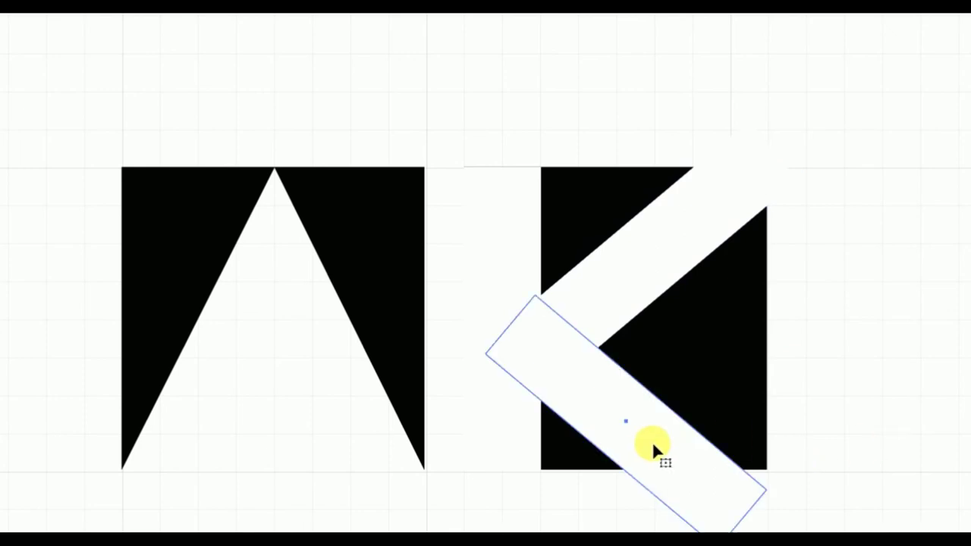
drag(659, 444, 681, 452)
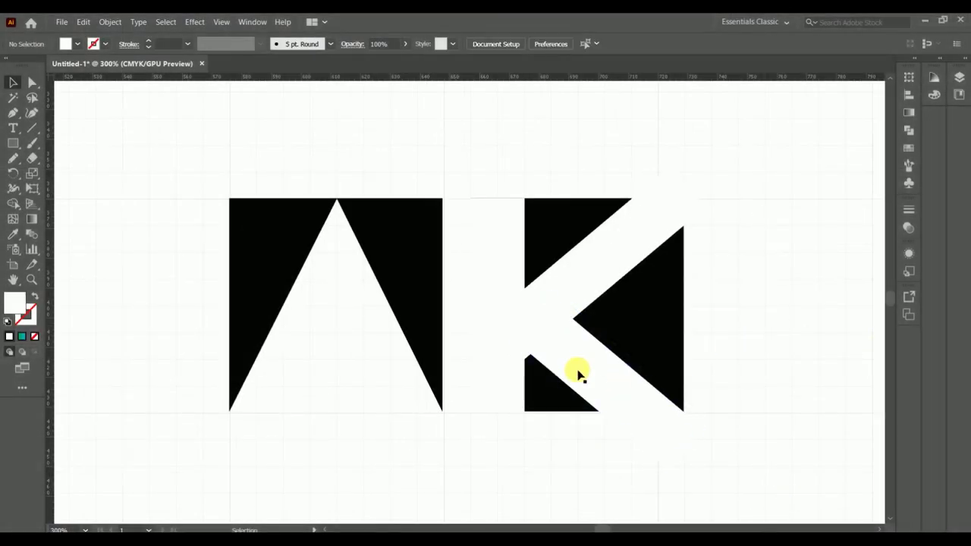
Step: Nudge and rotate the K's lower white bar to a shallower angle so it meets the upper arm at the notch
click(578, 369)
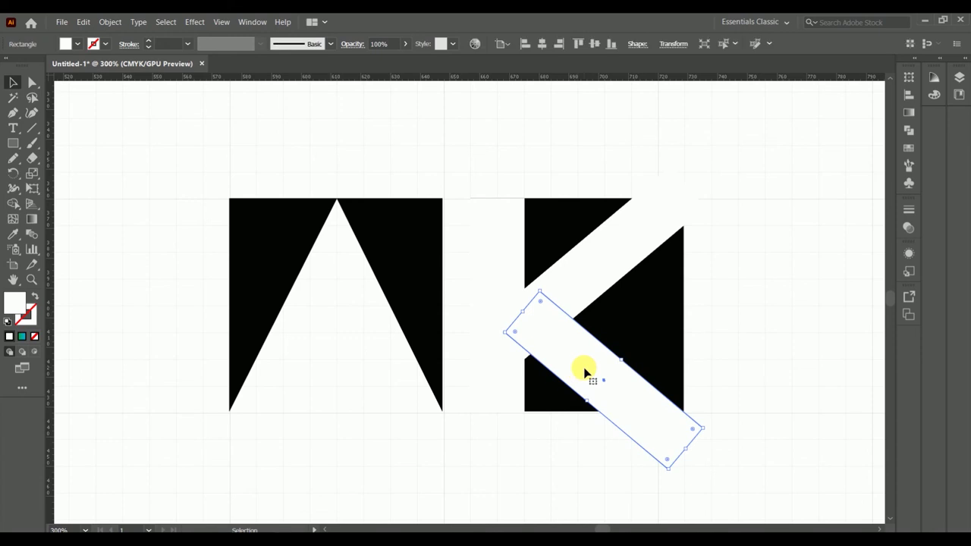
drag(585, 370, 589, 385)
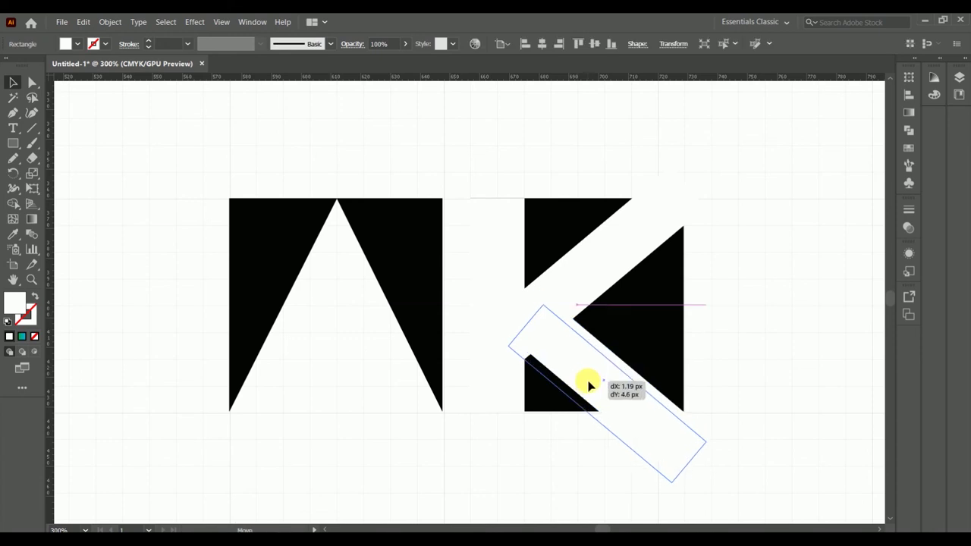
drag(589, 385, 590, 387)
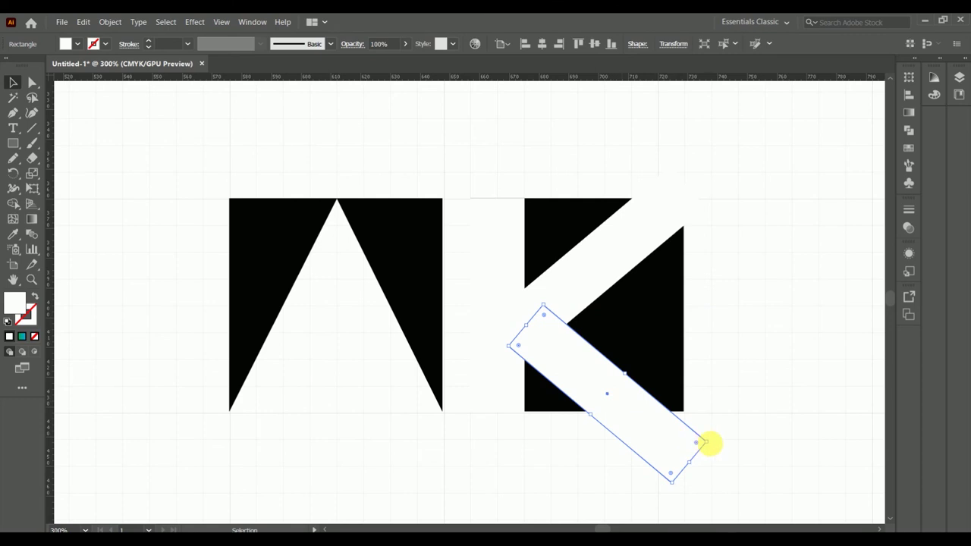
drag(718, 443, 723, 438)
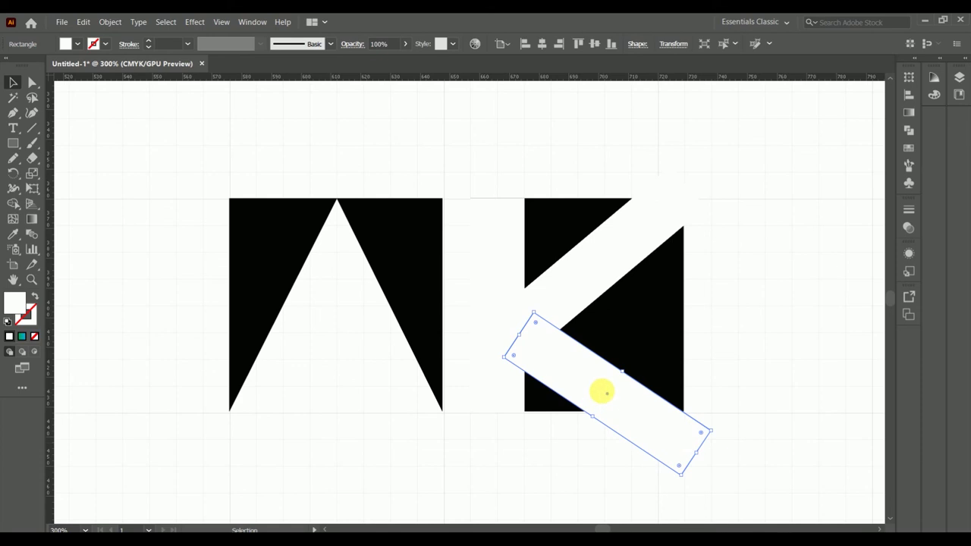
drag(601, 391, 604, 393)
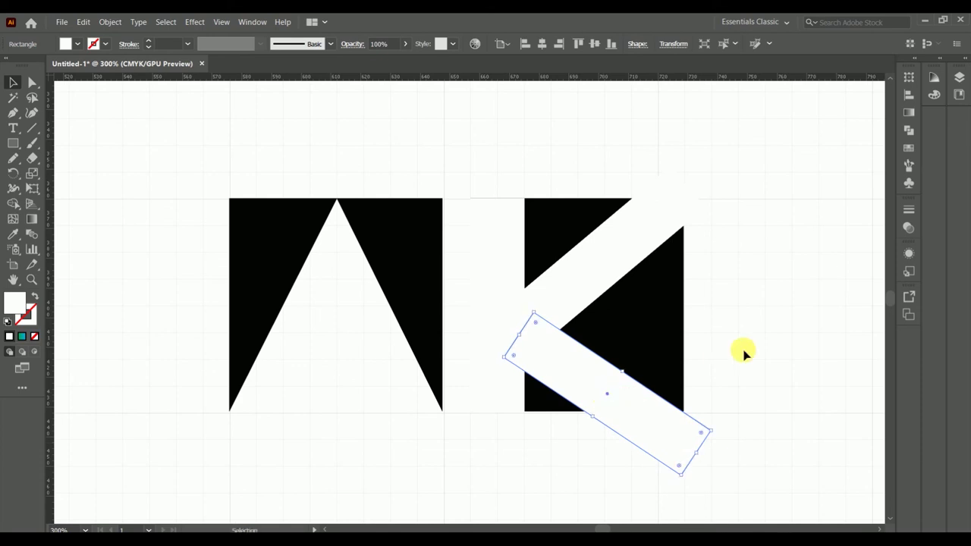
click(722, 384)
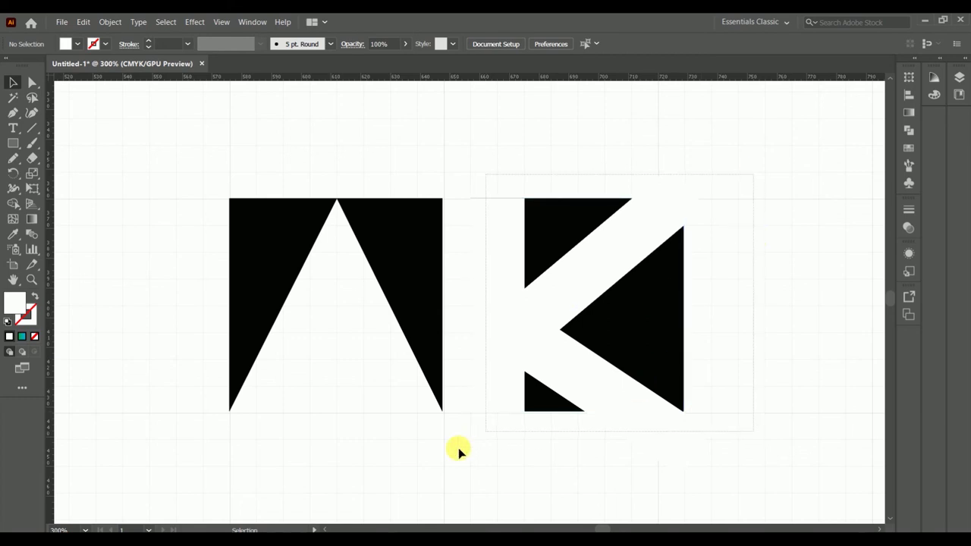
Step: Merge the white K bars with Shape Builder and delete the triangle protruding past the K's top-right corner
click(522, 326)
click(14, 204)
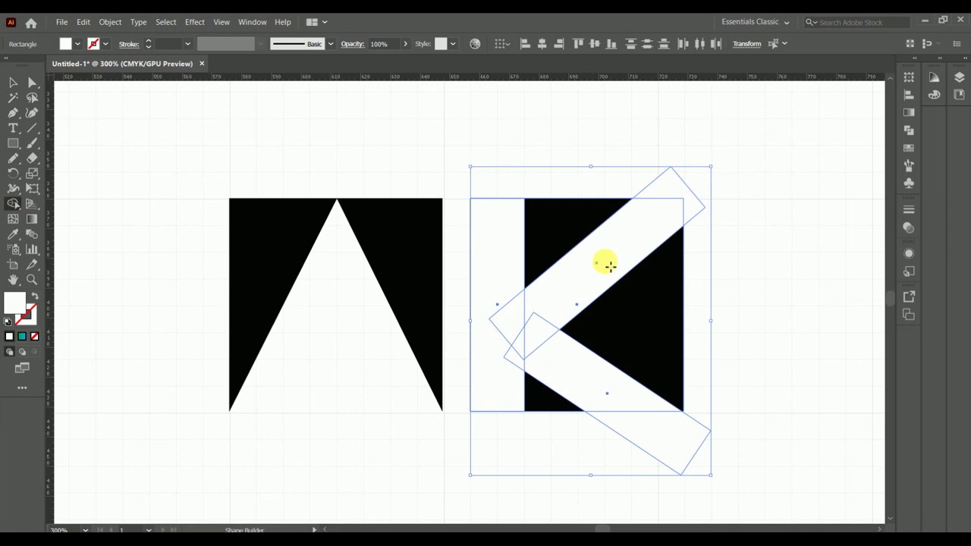
mouse_move(577, 294)
mouse_down()
mouse_move(514, 371)
mouse_move(774, 465)
mouse_move(729, 444)
mouse_up()
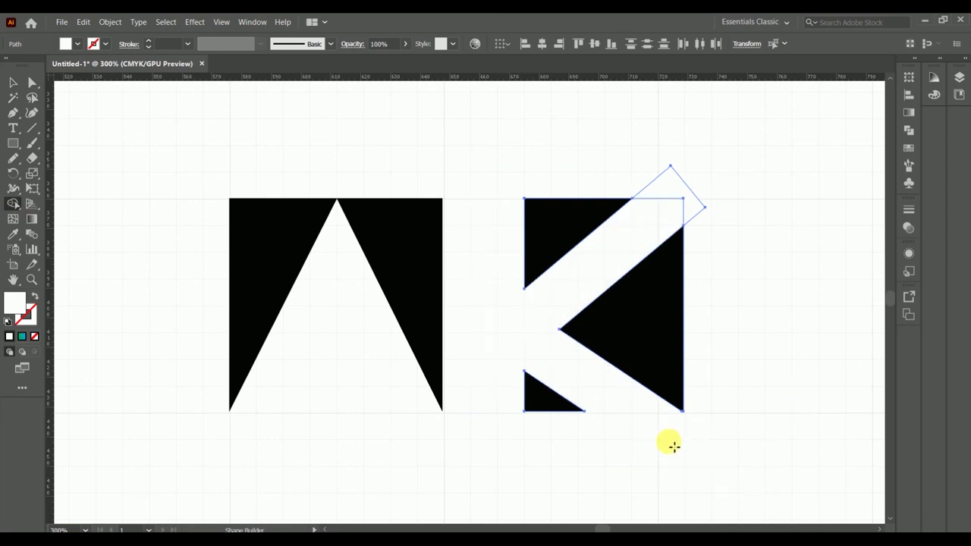
drag(688, 178, 657, 225)
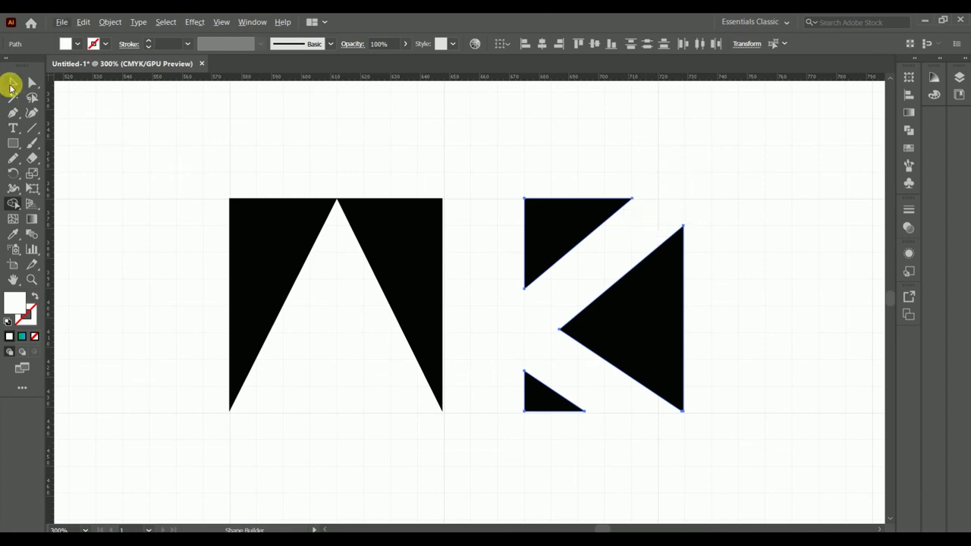
click(13, 82)
drag(774, 182, 468, 422)
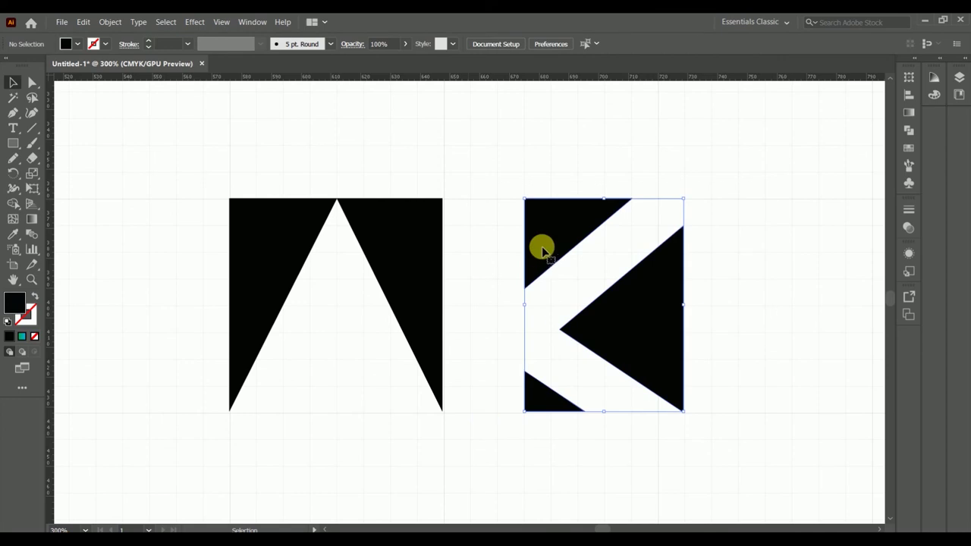
Step: Move the K's three black pieces about 8.63 px left so its square butts against the A
key(a)
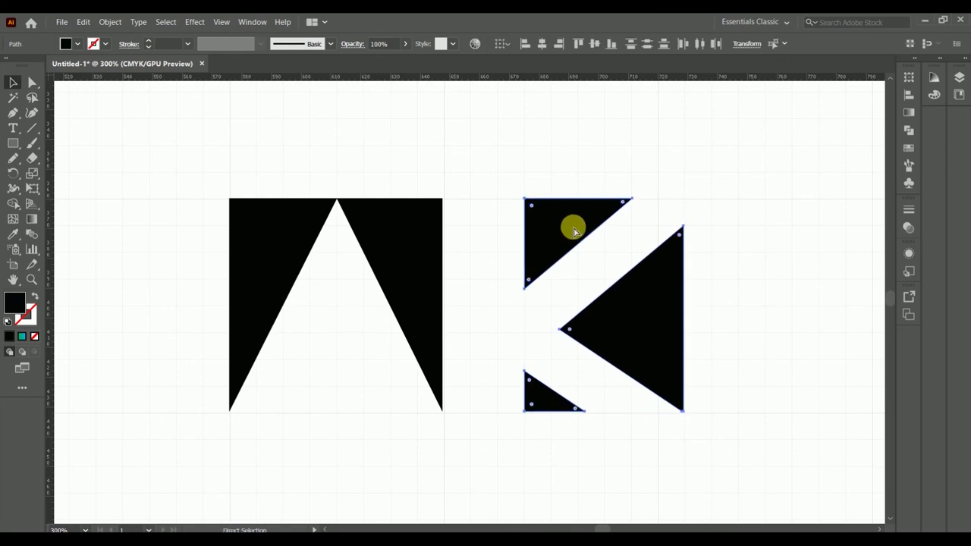
drag(571, 224, 544, 226)
key(v)
key(ctrl+shift+a)
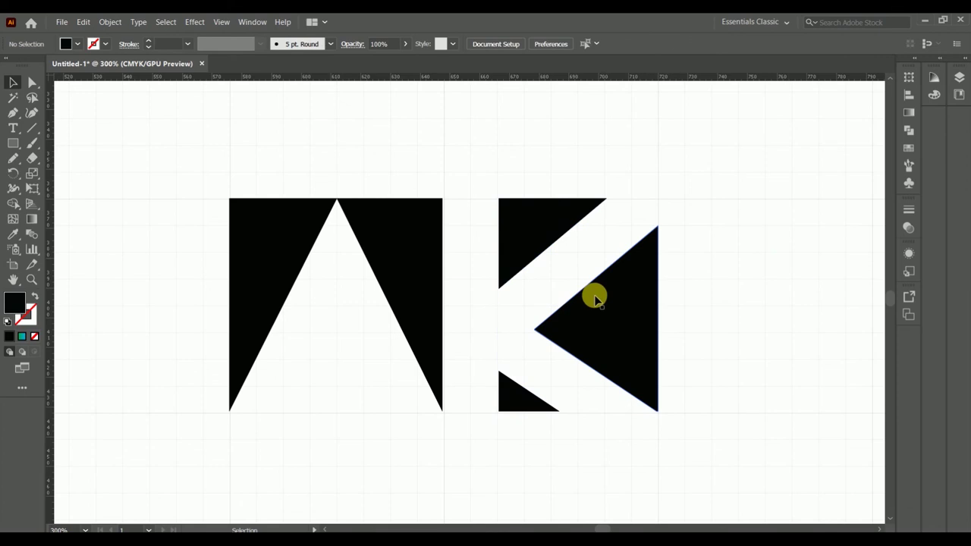
Step: Recentre the view and marquee-select both the A and K together
scroll(572, 302, down, 1)
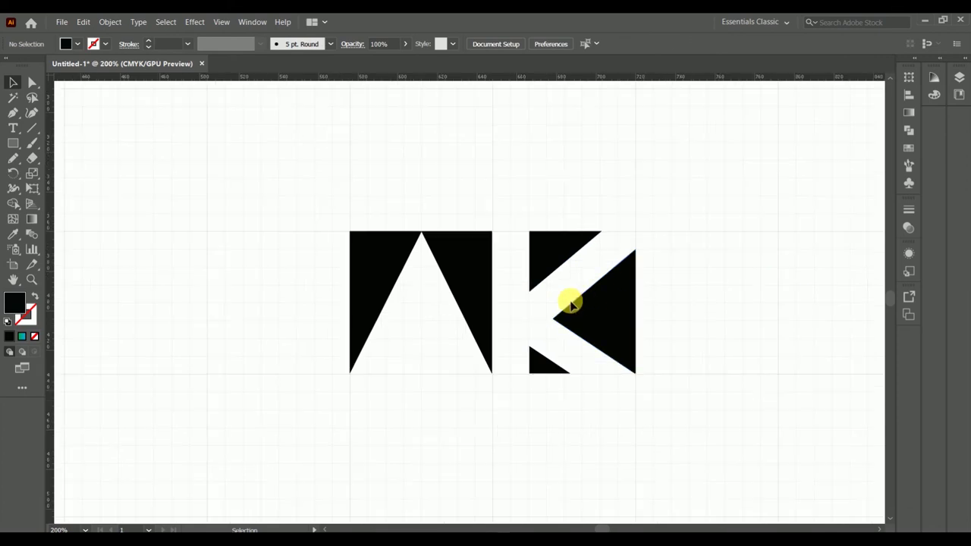
drag(553, 282, 519, 286)
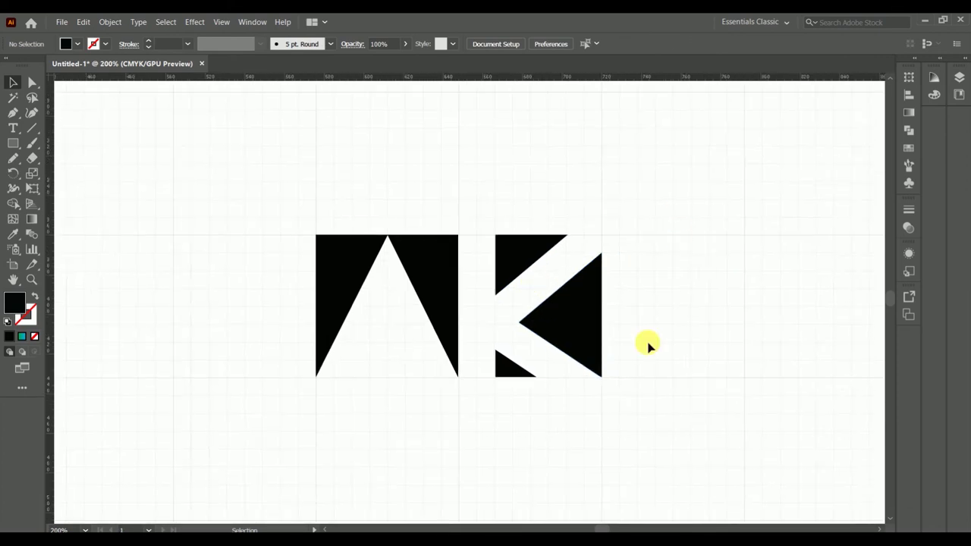
drag(675, 201, 208, 373)
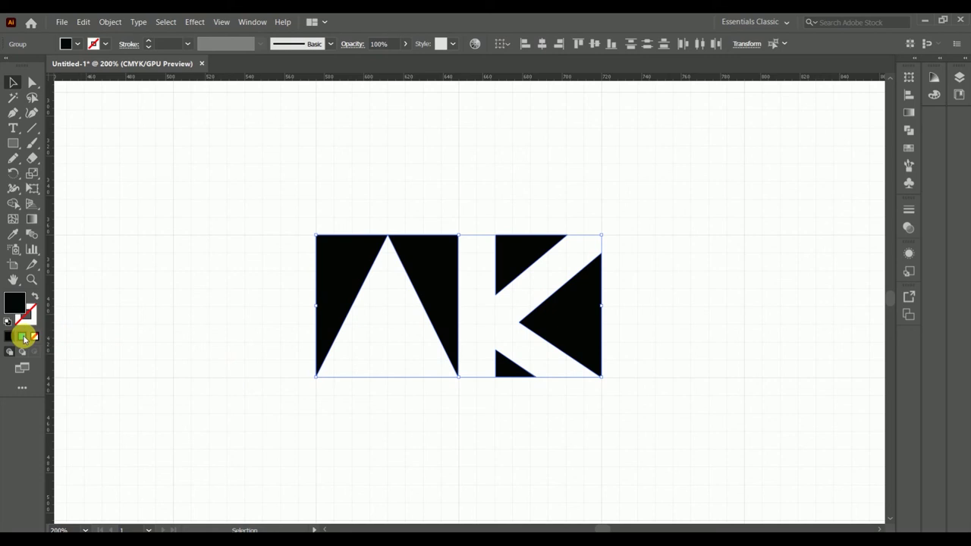
Step: Open the Gradient settings and then the Layers panel
key(g)
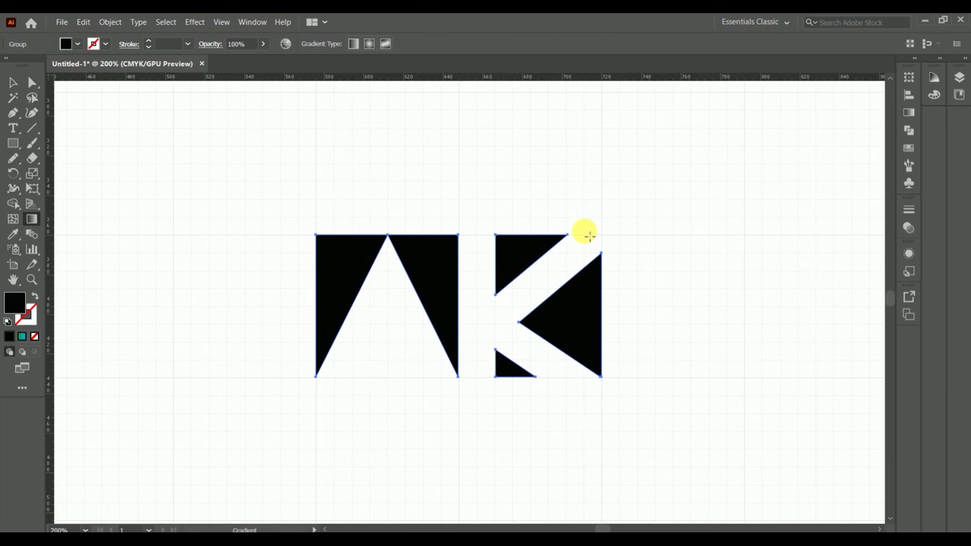
click(911, 114)
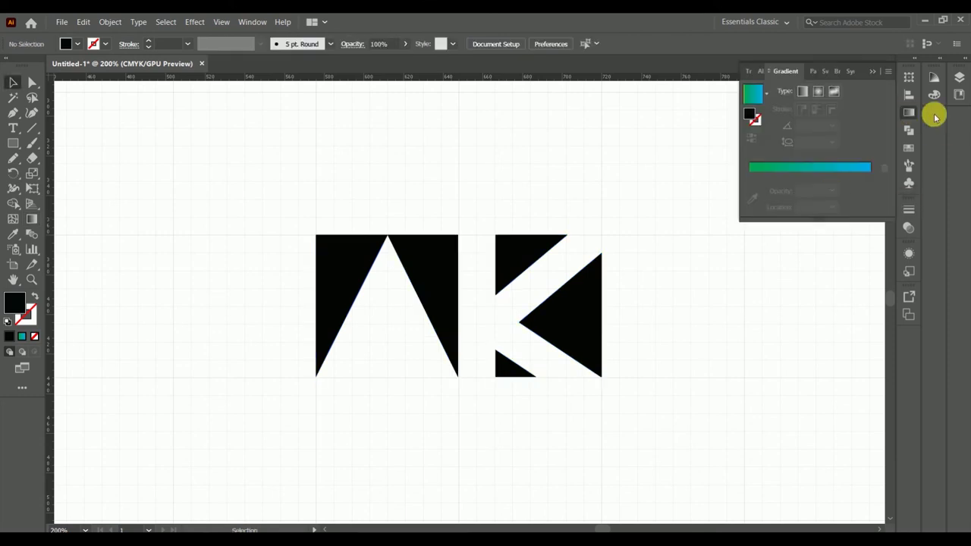
click(960, 77)
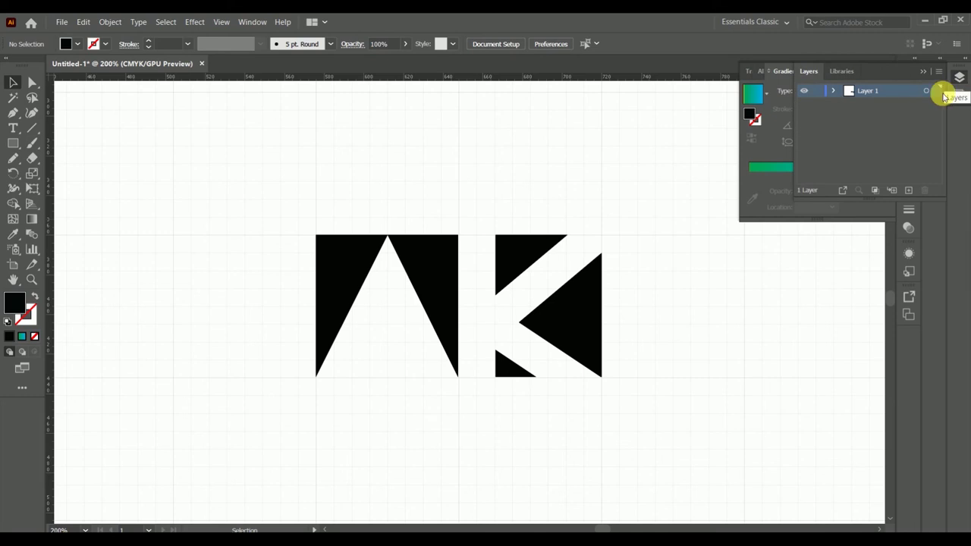
Step: Expand Layer 1 and the AK <Group> to reveal the separate K and A sub-groups
click(833, 91)
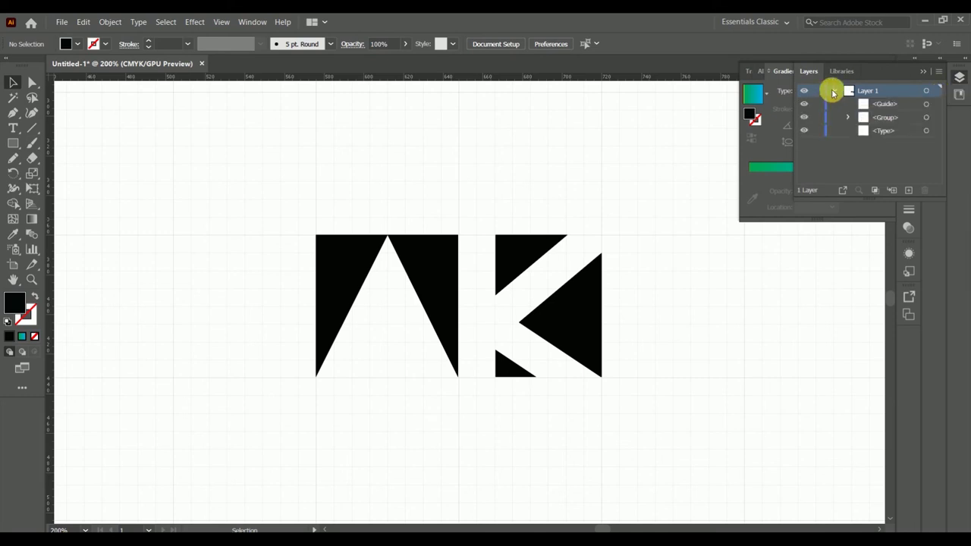
key(ctrl+a)
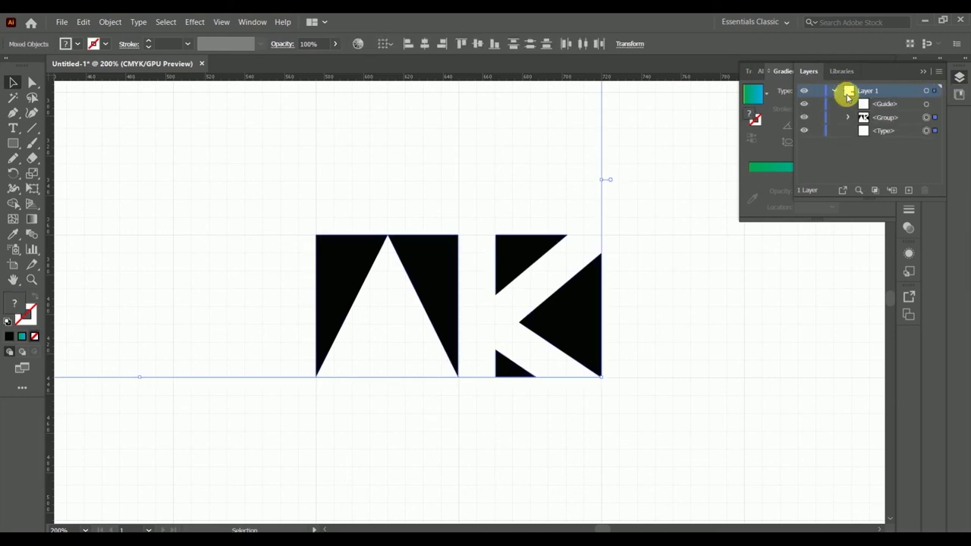
click(909, 191)
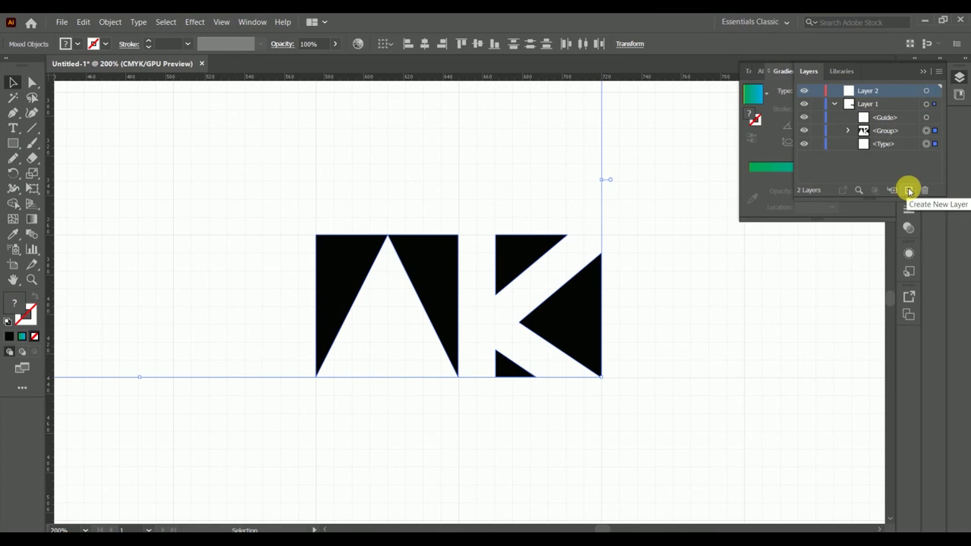
key(ctrl+z)
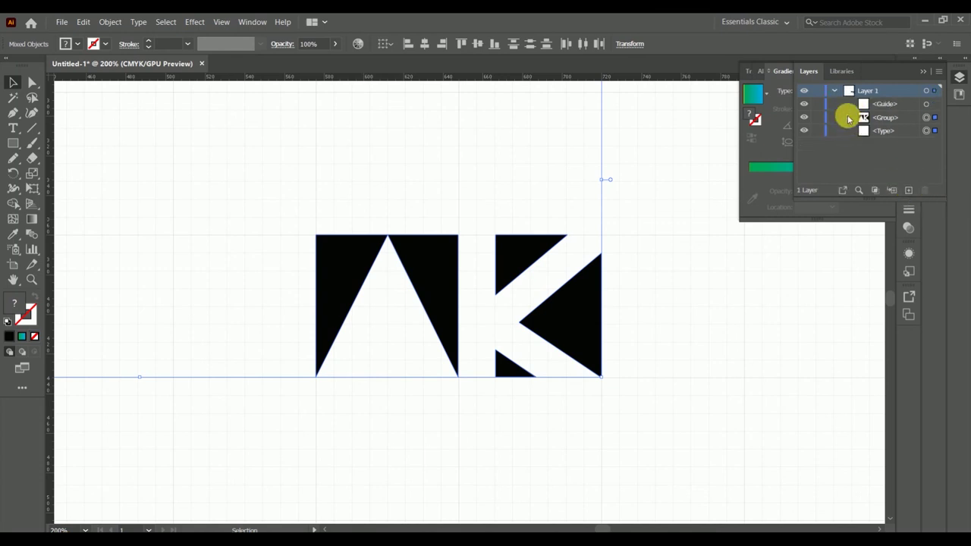
click(848, 119)
click(849, 118)
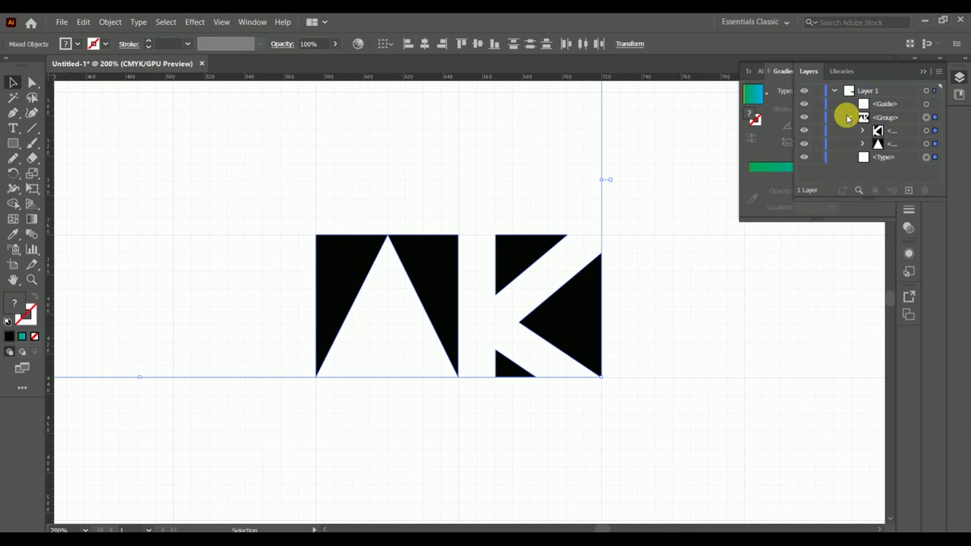
Step: Zoom back to 300% on the AK artwork, select the whole AK group, and open the Effect menu
scroll(546, 265, down, 2)
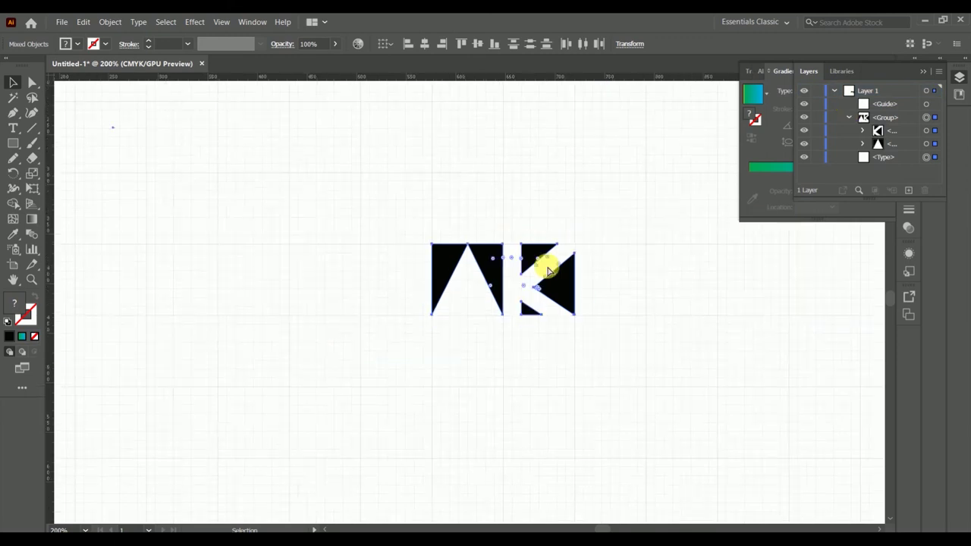
scroll(550, 262, down, 2)
key(ctrl+1)
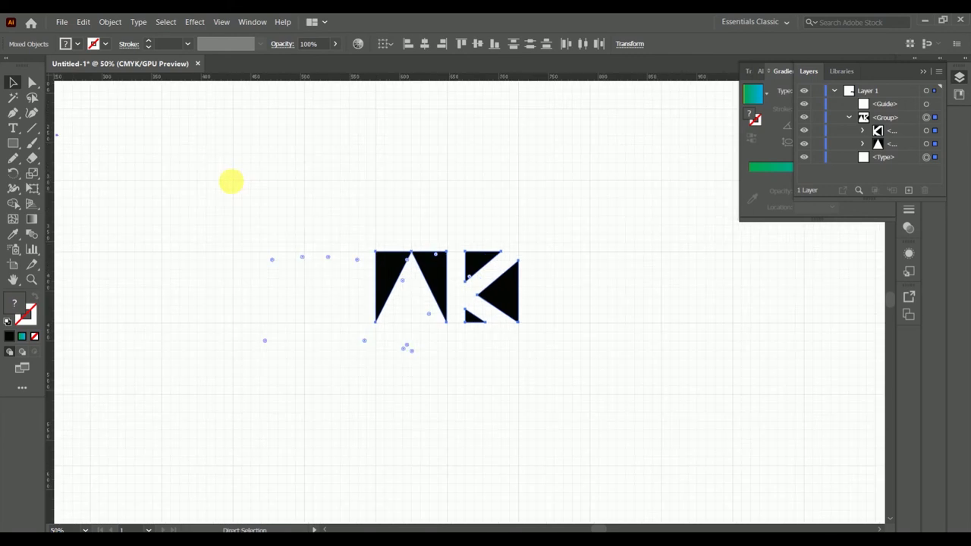
scroll(562, 284, up, 3)
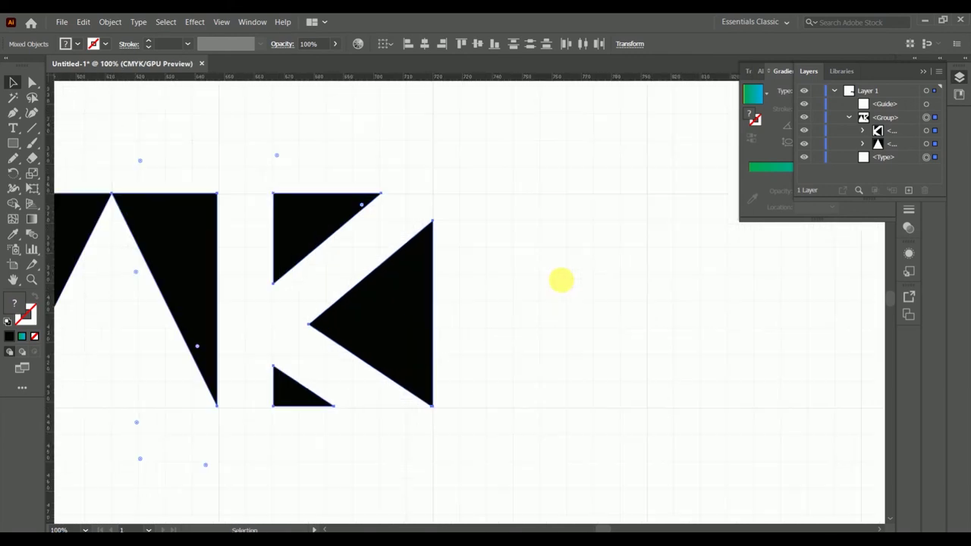
drag(585, 253, 672, 248)
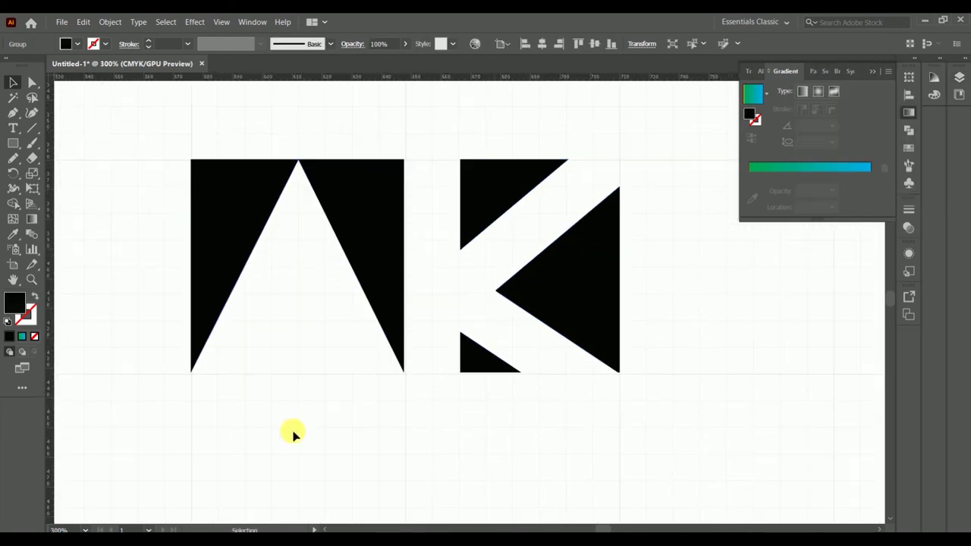
click(346, 214)
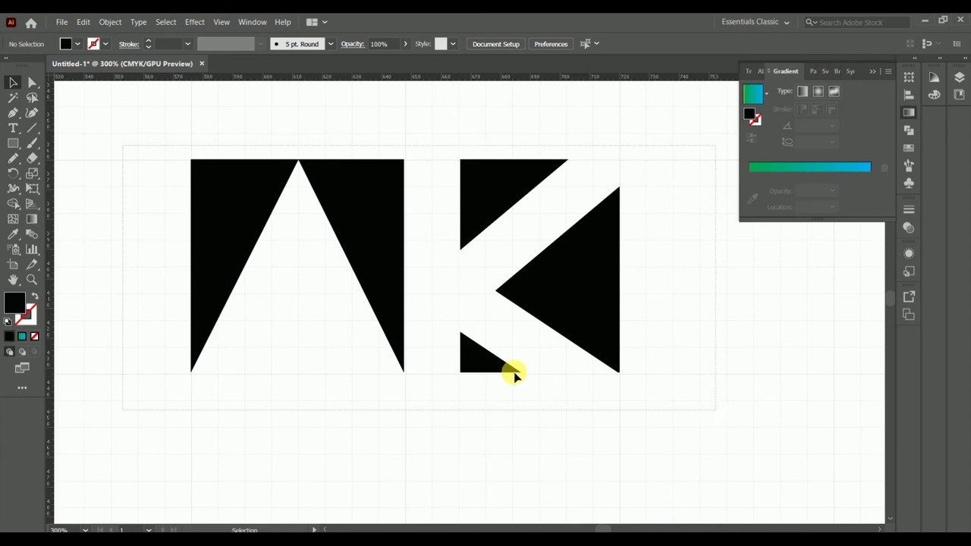
click(510, 370)
click(194, 23)
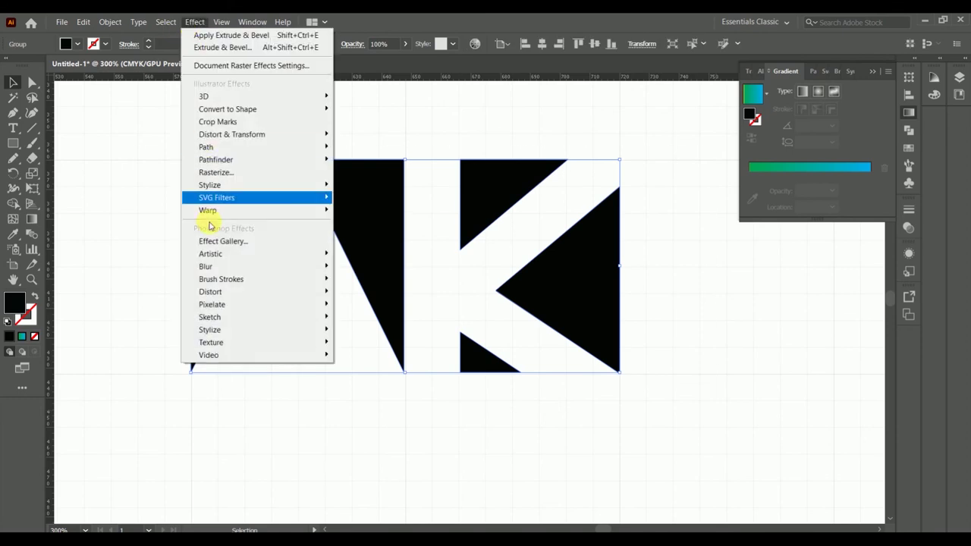
mouse_move(211, 185)
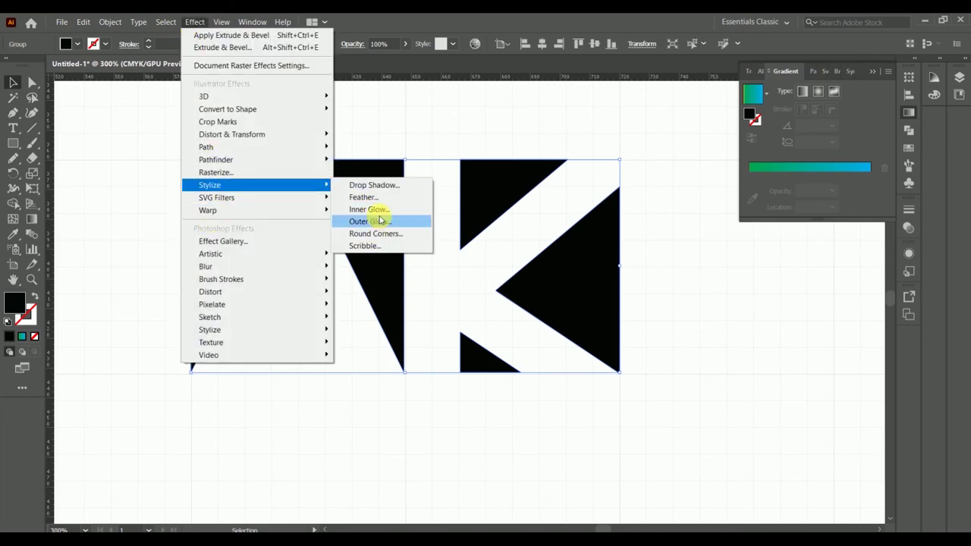
Step: Add a Drop Shadow to the monogram with a 5 px blur, moving its dialog off the artwork
click(377, 187)
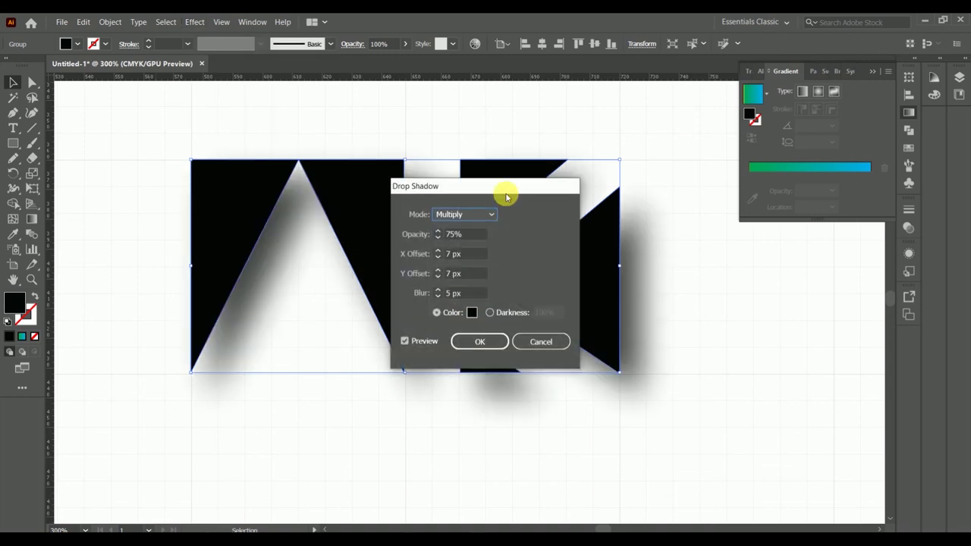
drag(506, 194, 789, 205)
click(752, 313)
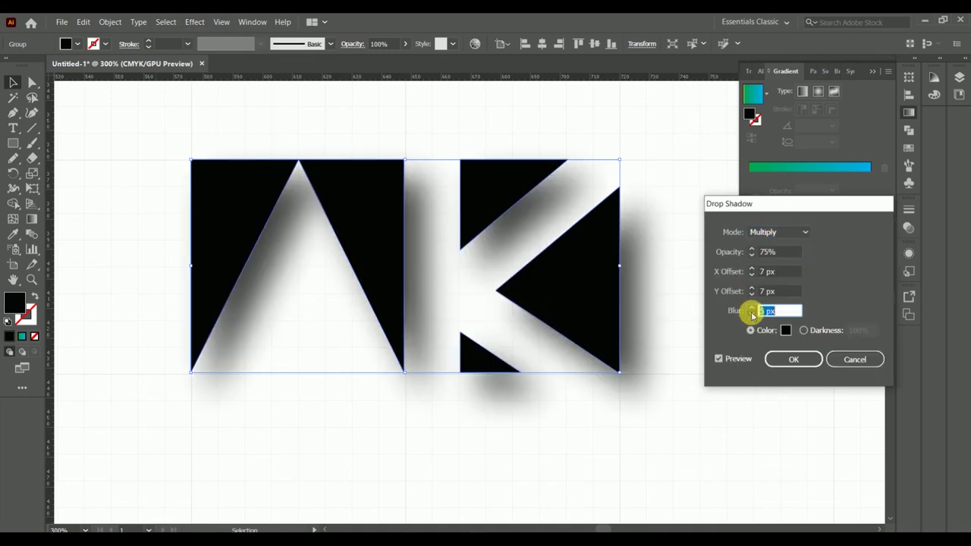
click(750, 308)
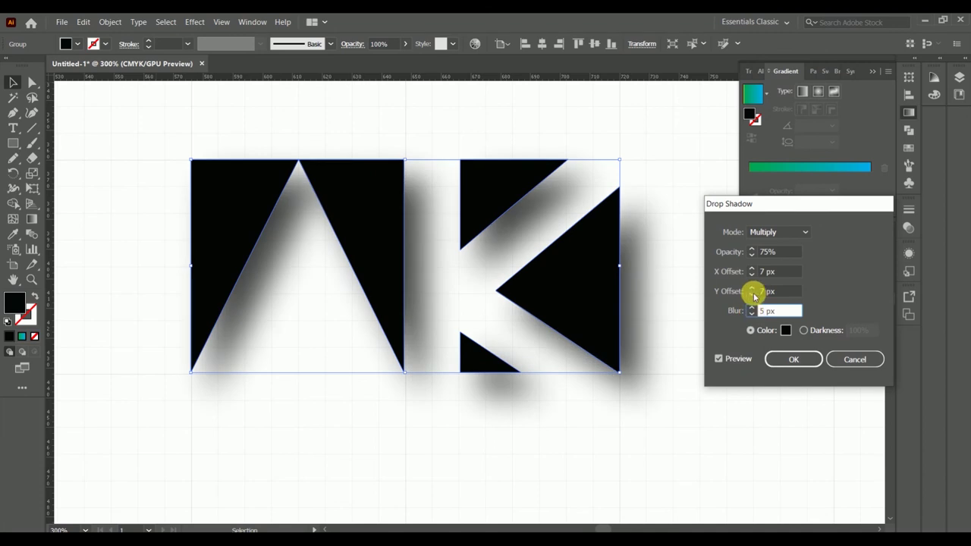
click(753, 296)
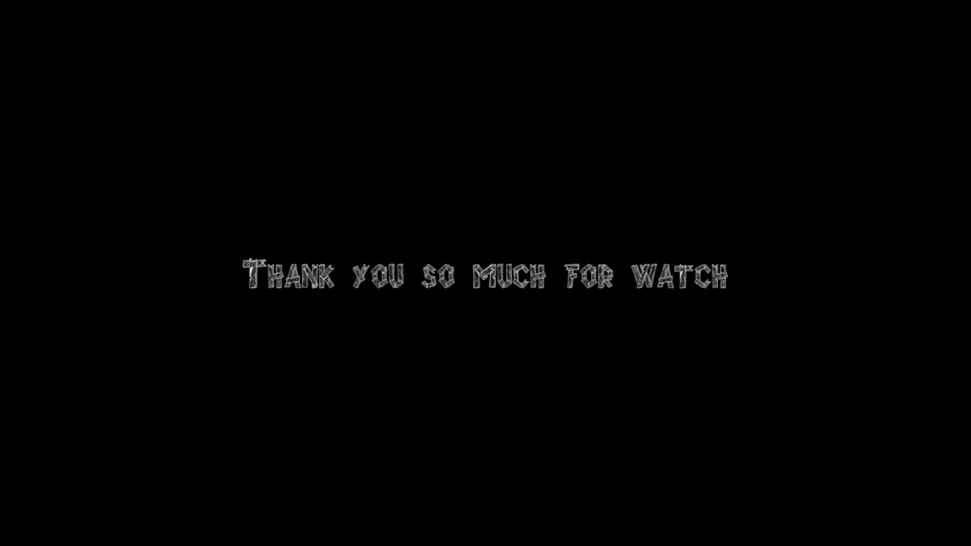